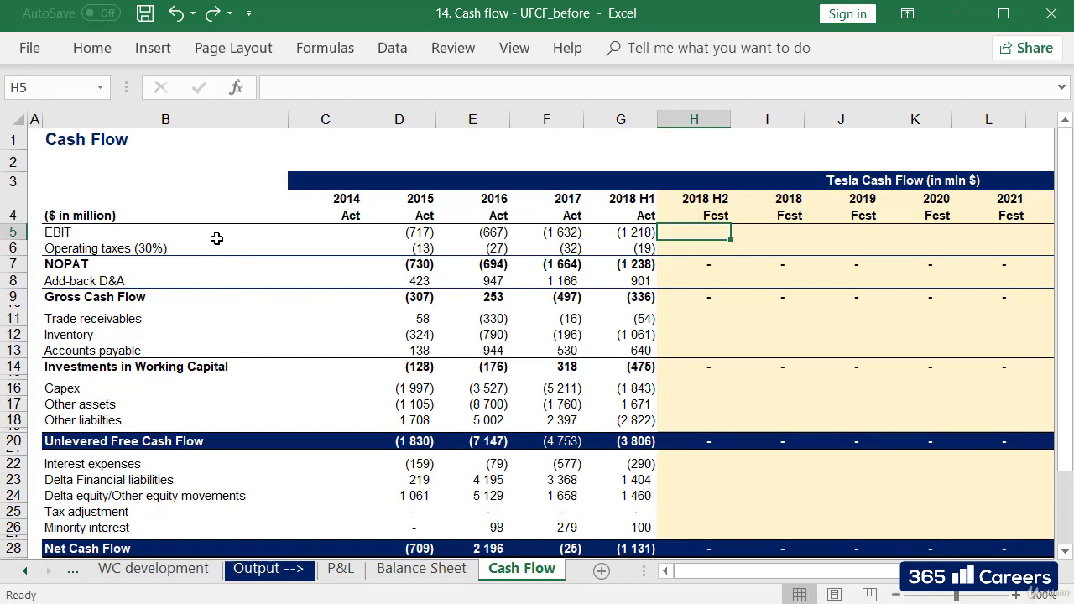
Step: Examine the Cash Flow line items from EBIT to other liabilities that build up to Unlevered Free Cash Flow
click(170, 450)
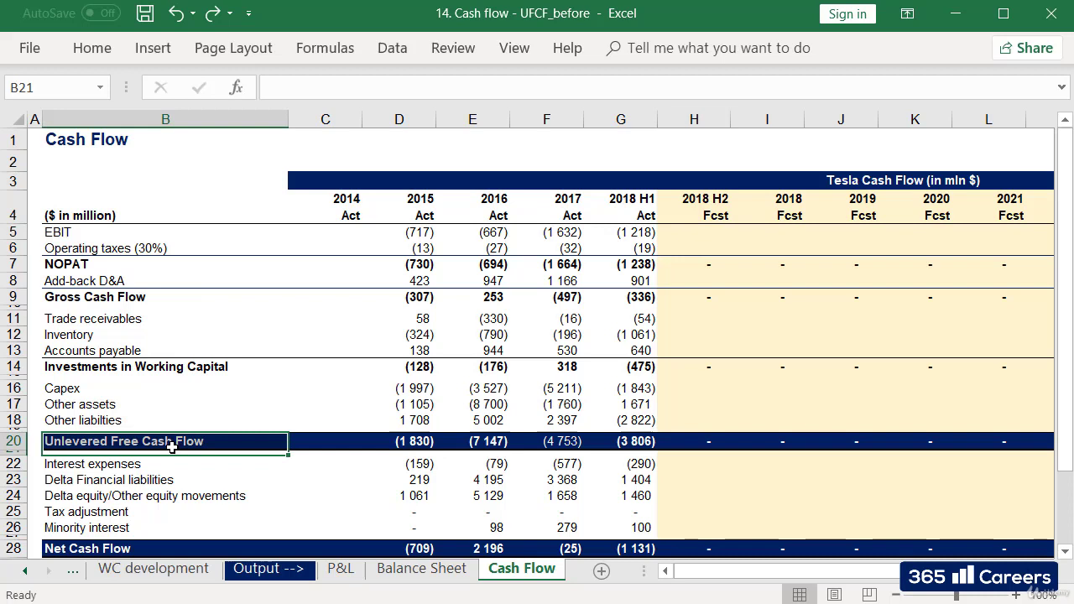
drag(145, 238, 160, 420)
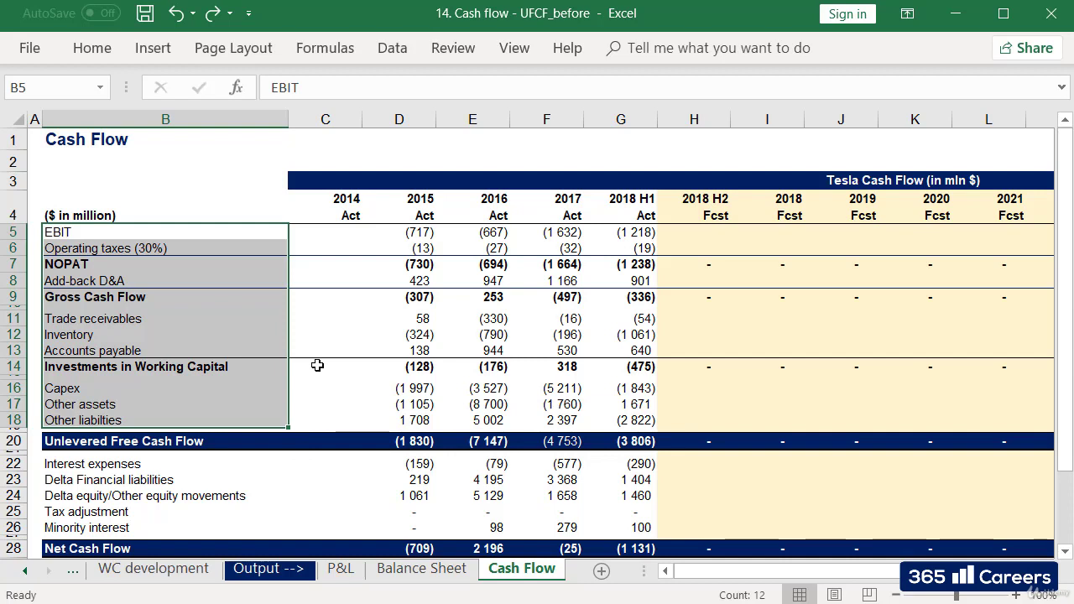
click(194, 231)
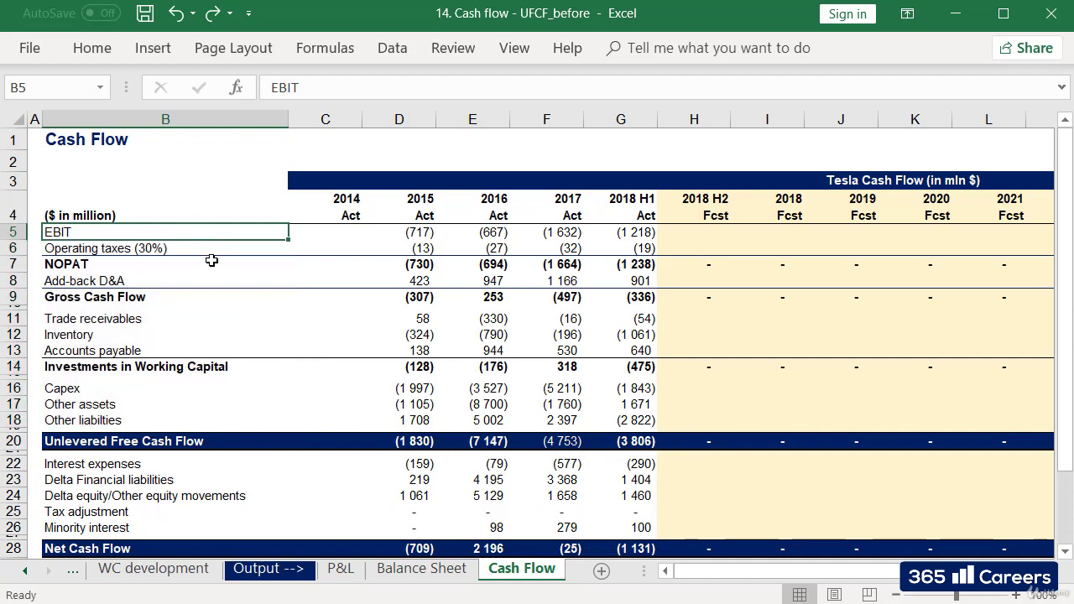
click(209, 246)
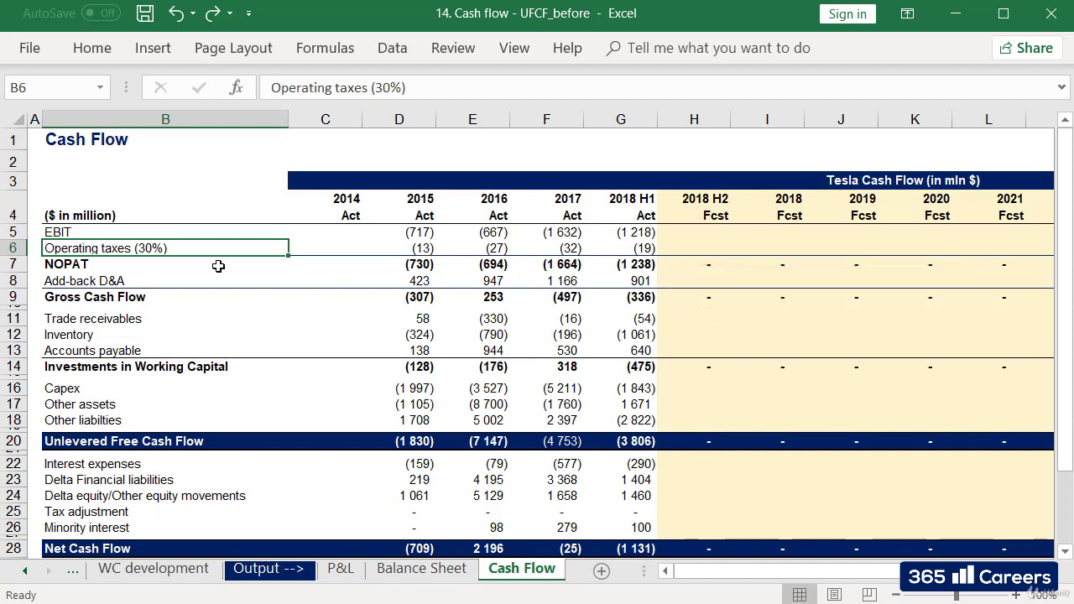
click(218, 263)
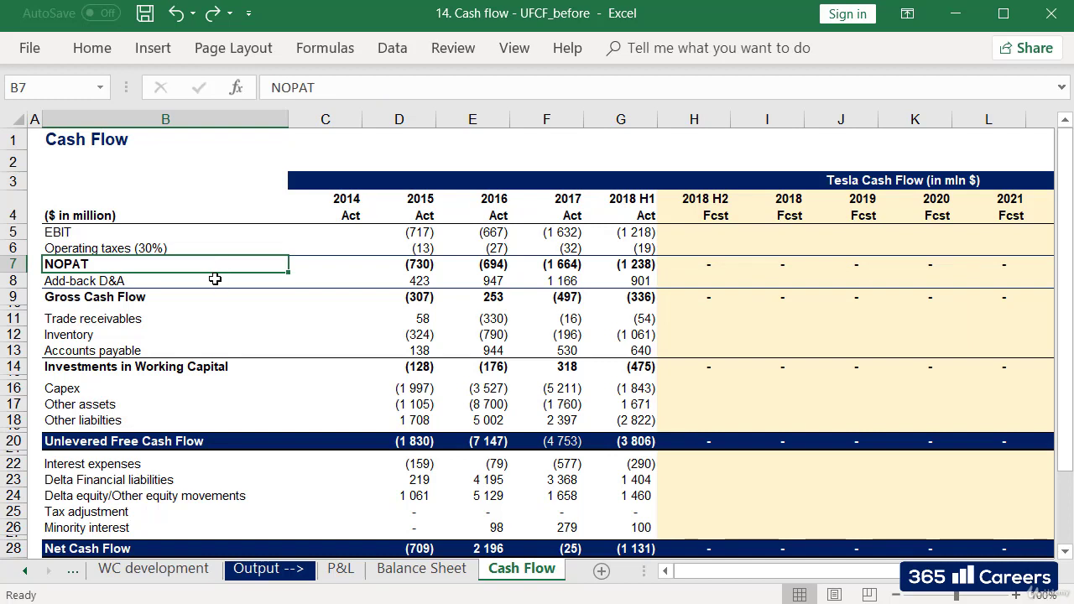
click(215, 279)
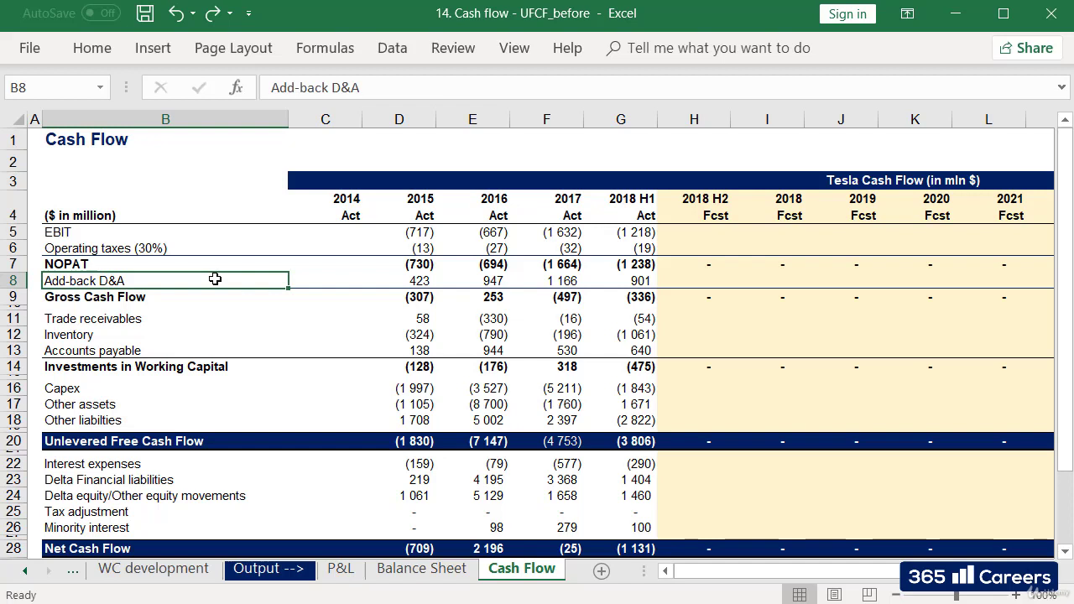
click(169, 296)
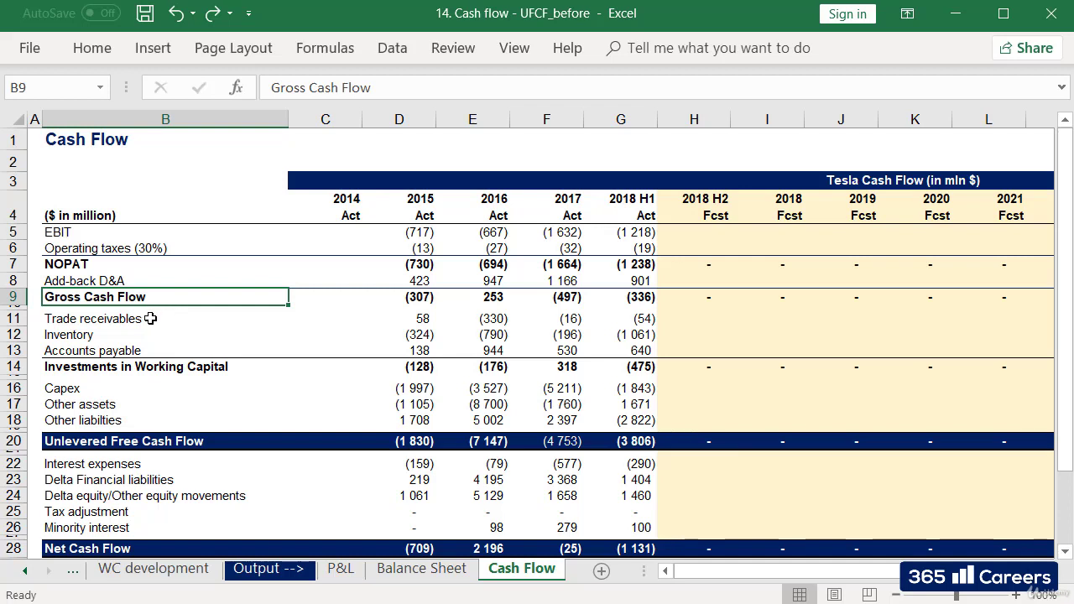
drag(148, 319, 148, 351)
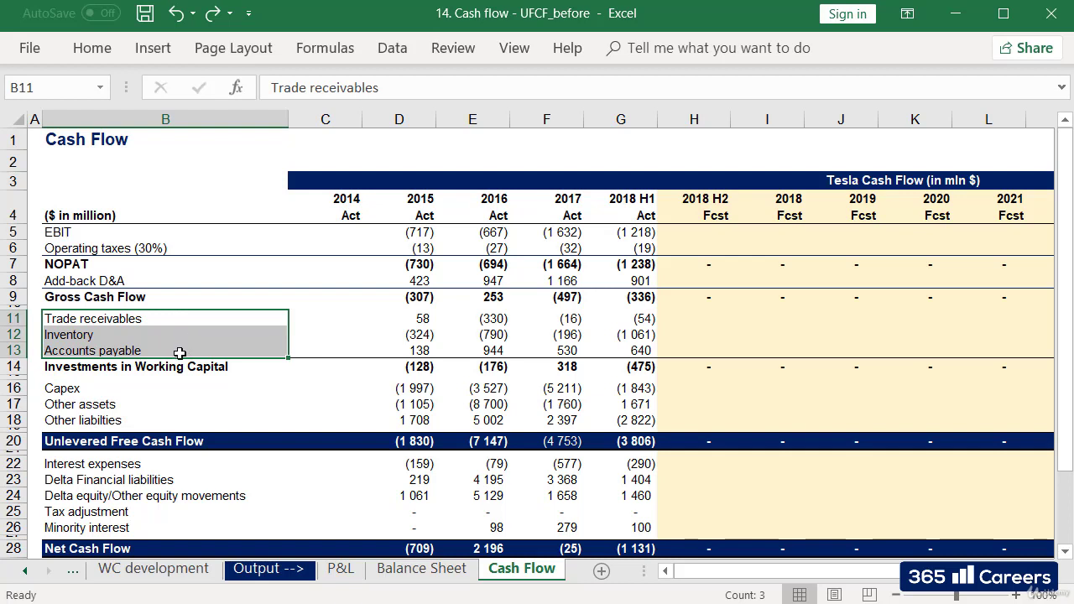
click(172, 388)
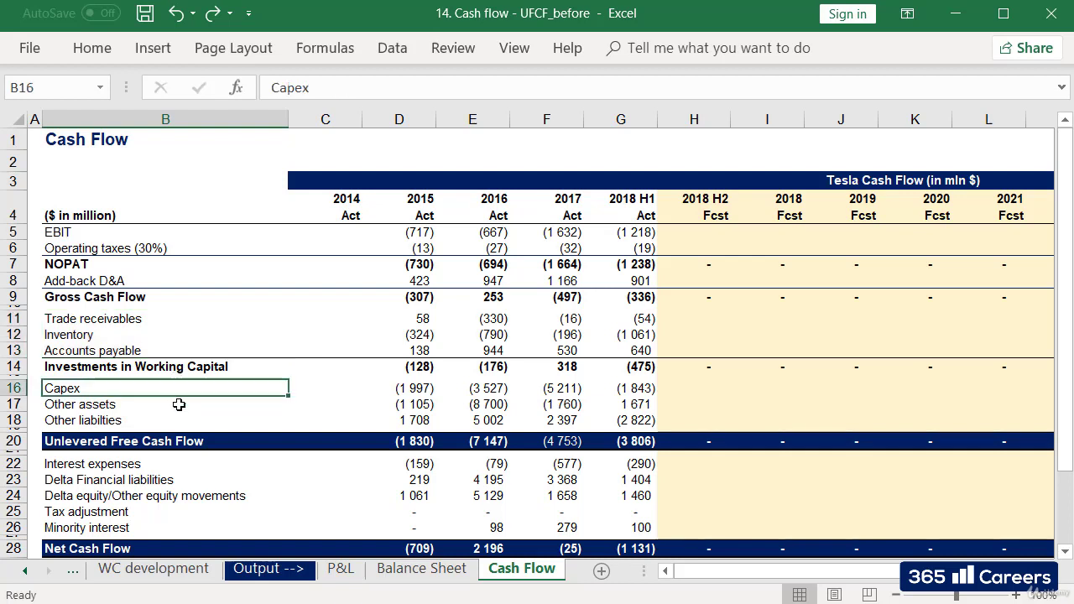
drag(185, 406, 187, 420)
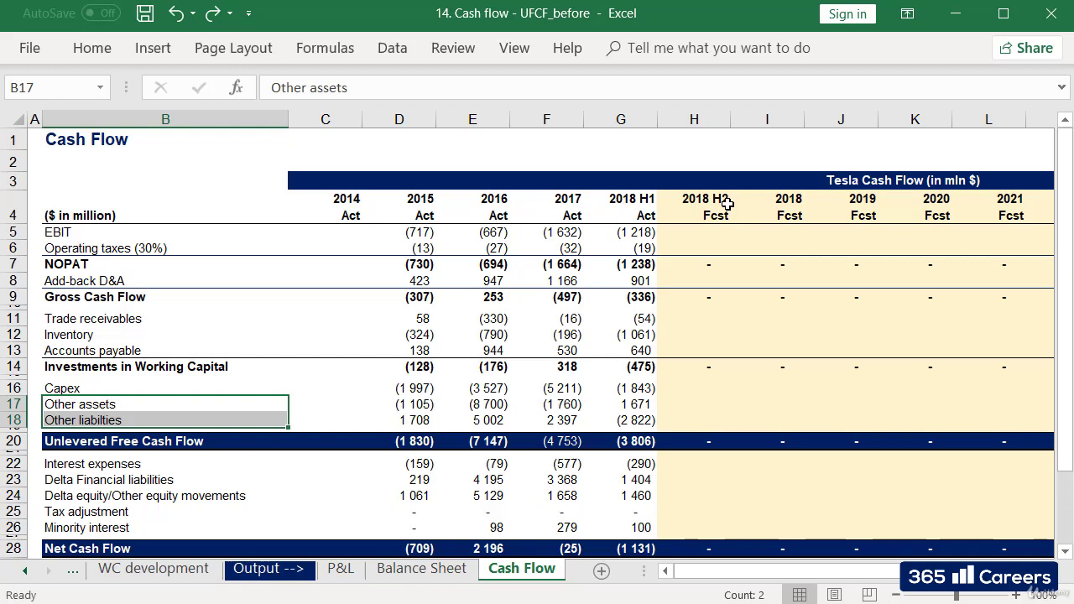
Step: Link the 2018 H2 forecast EBIT in H5 of the Cash Flow sheet to the P&L sheet's EBIT, ='P&L'!H9
click(705, 232)
text(=)
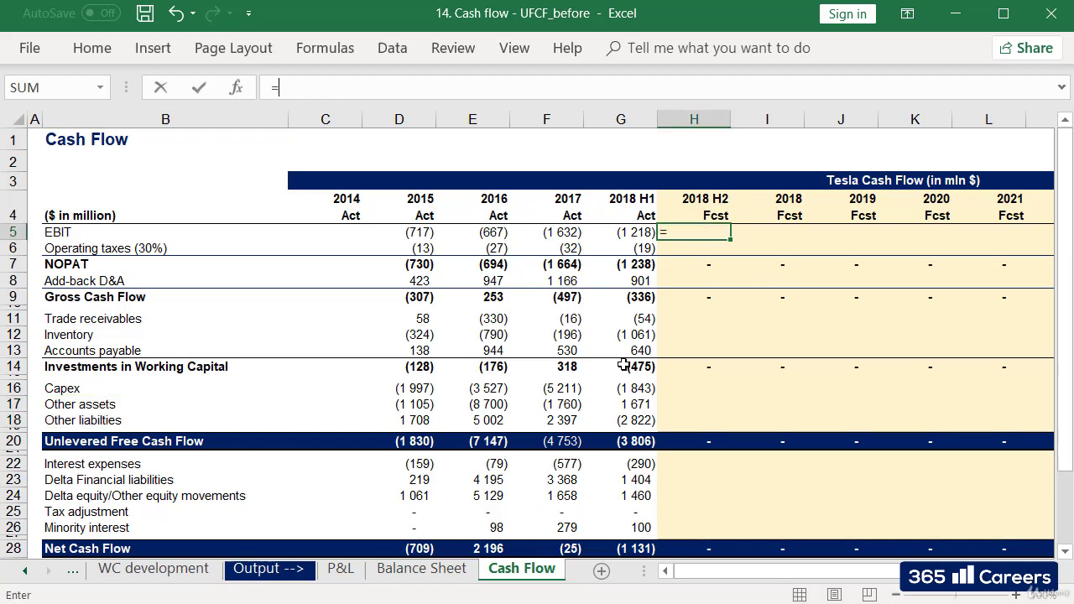
click(340, 568)
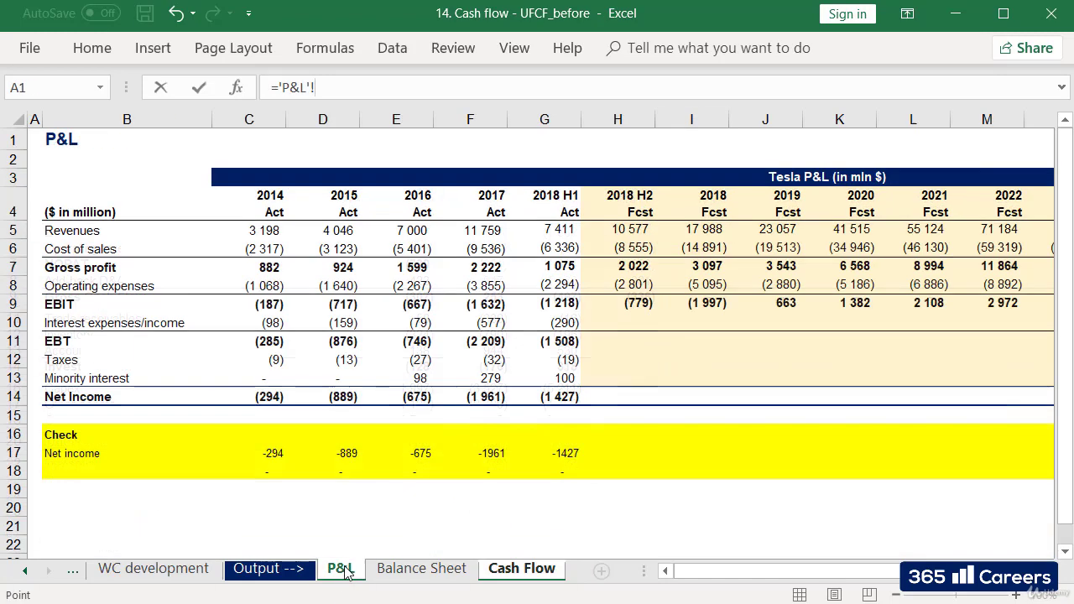
click(616, 304)
key(Return)
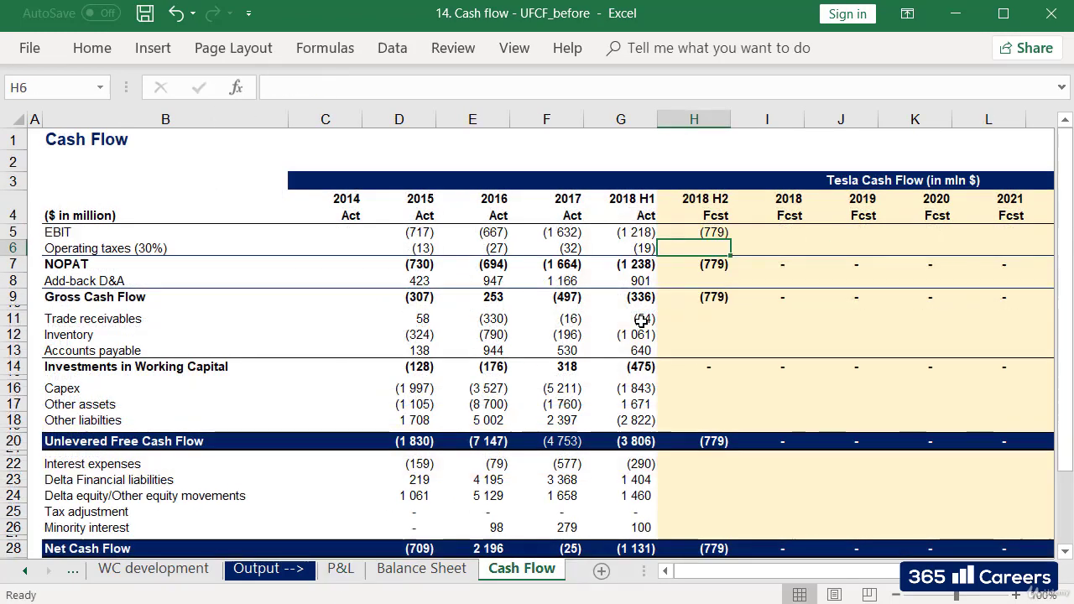
click(712, 235)
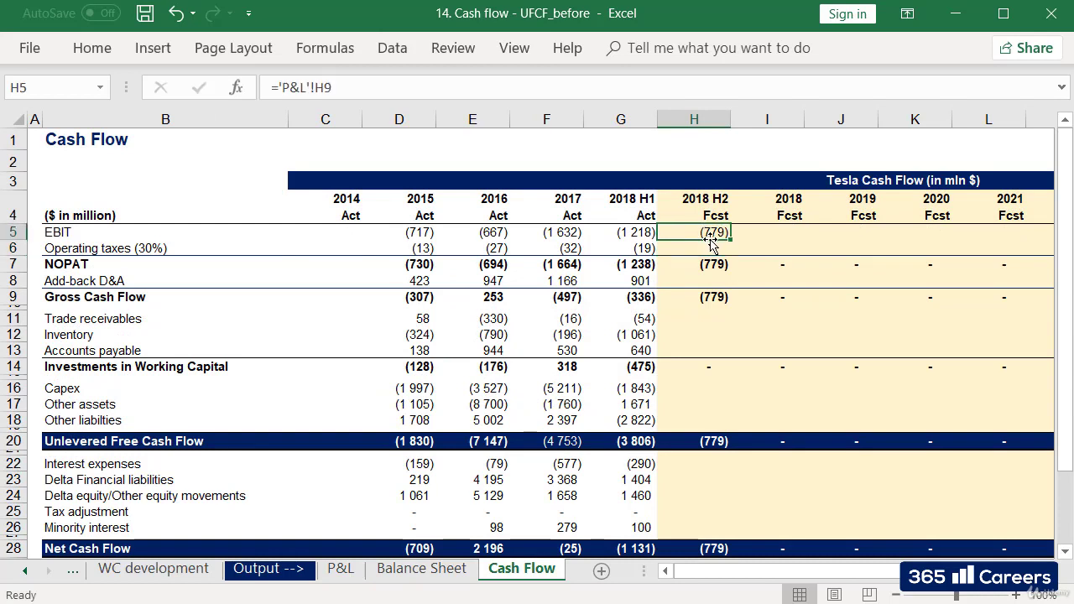
Step: Calculate 2018 H2 operating taxes in H6, charging the Drivers tax rate only on positive EBIT: =IF(H5>0;H5*Drivers!$C$12;0)
click(703, 252)
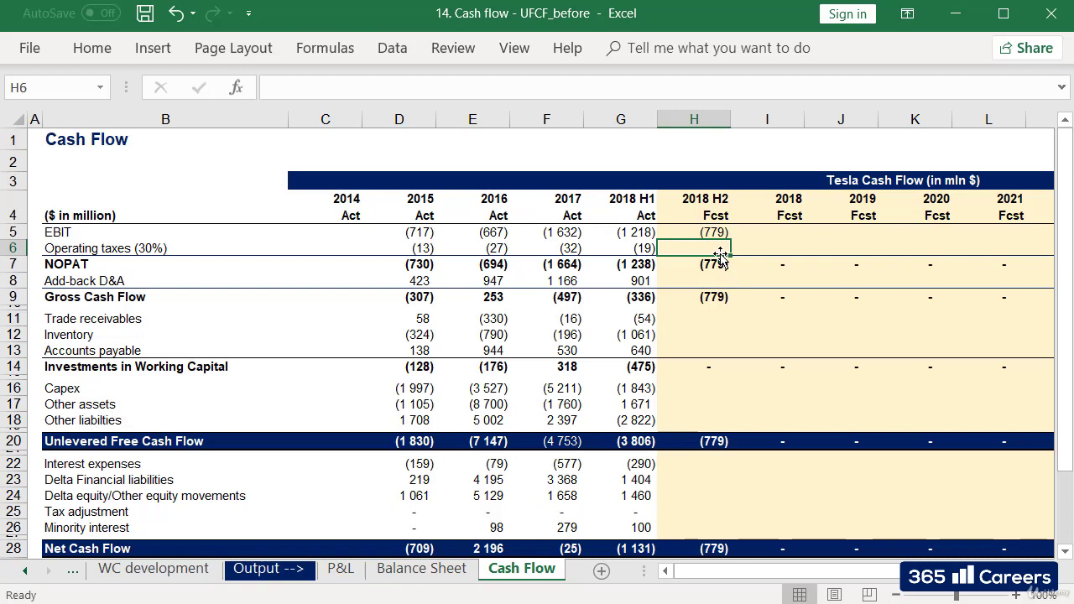
text(=if)
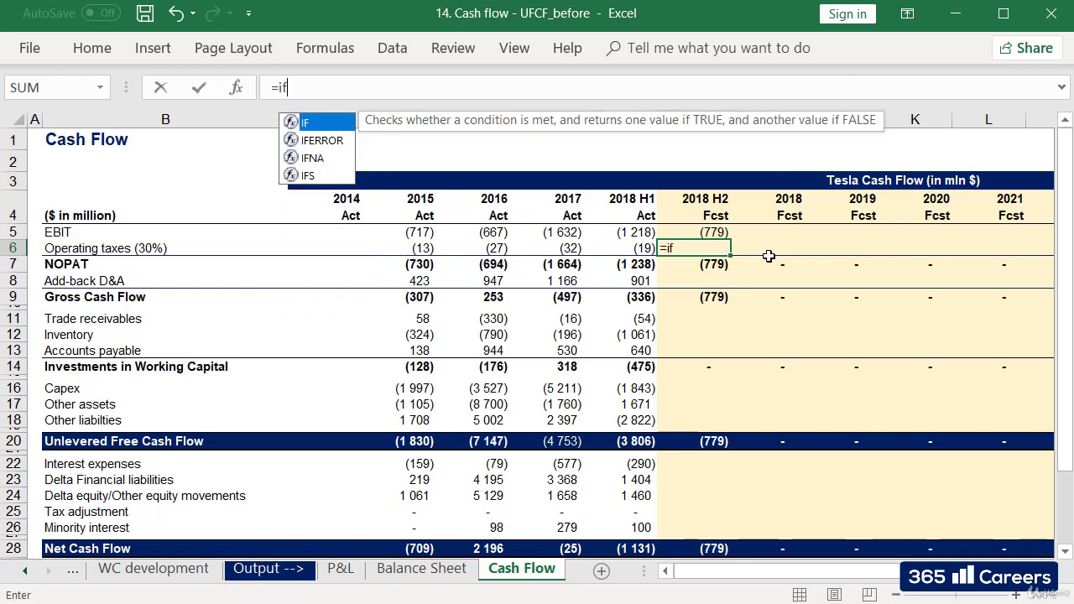
text(()
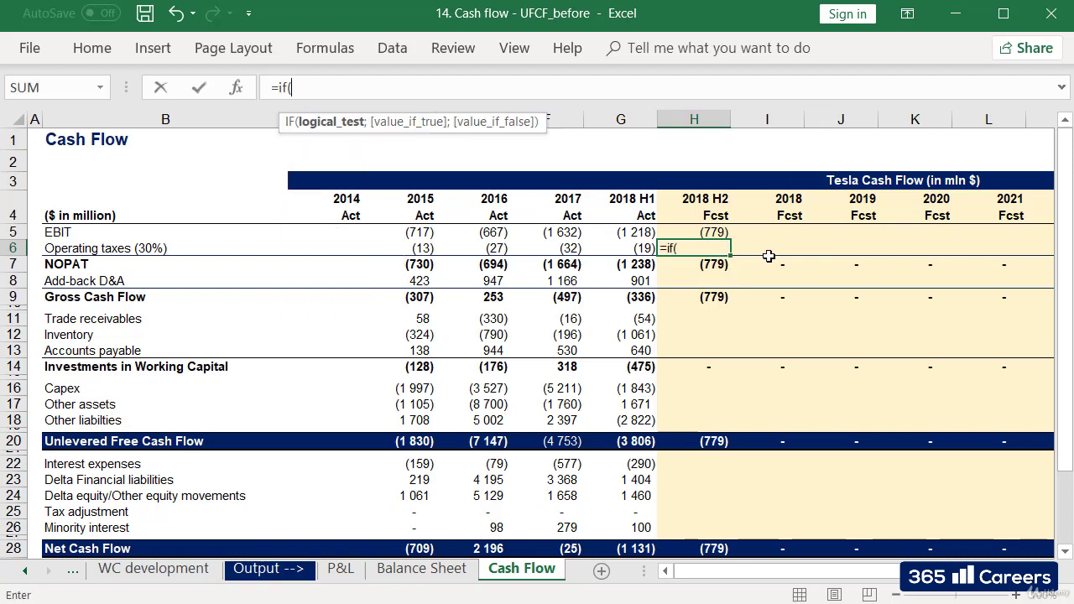
click(690, 233)
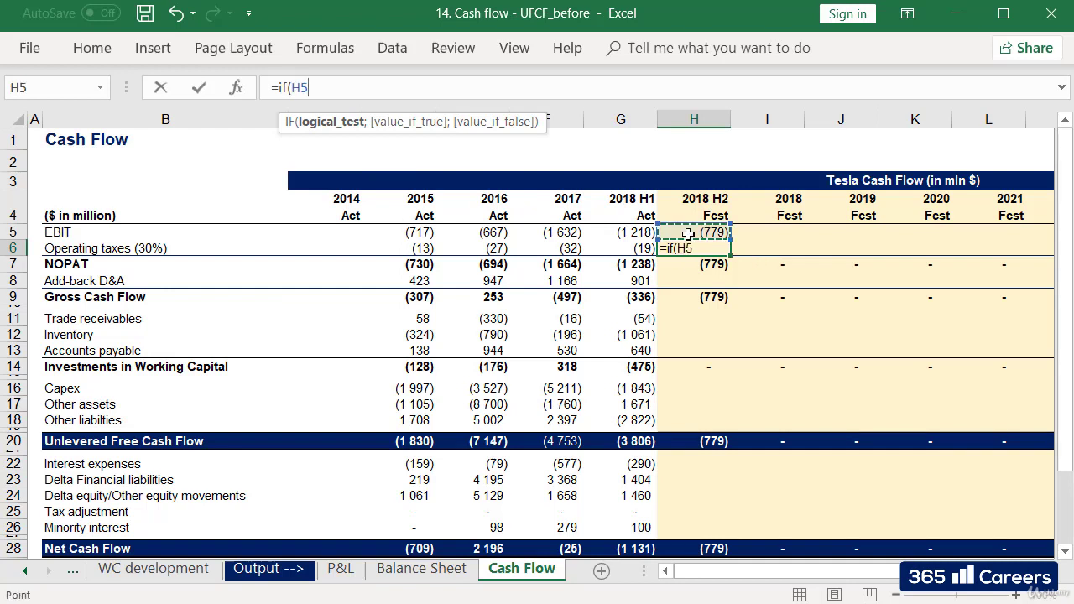
text(>0)
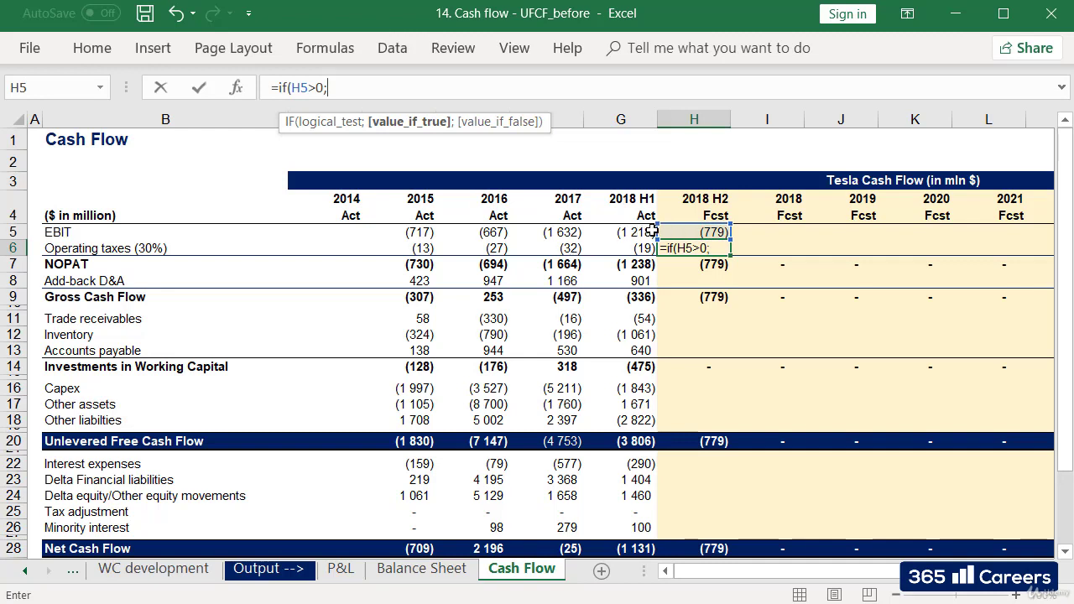
text(;)
click(676, 231)
text(*)
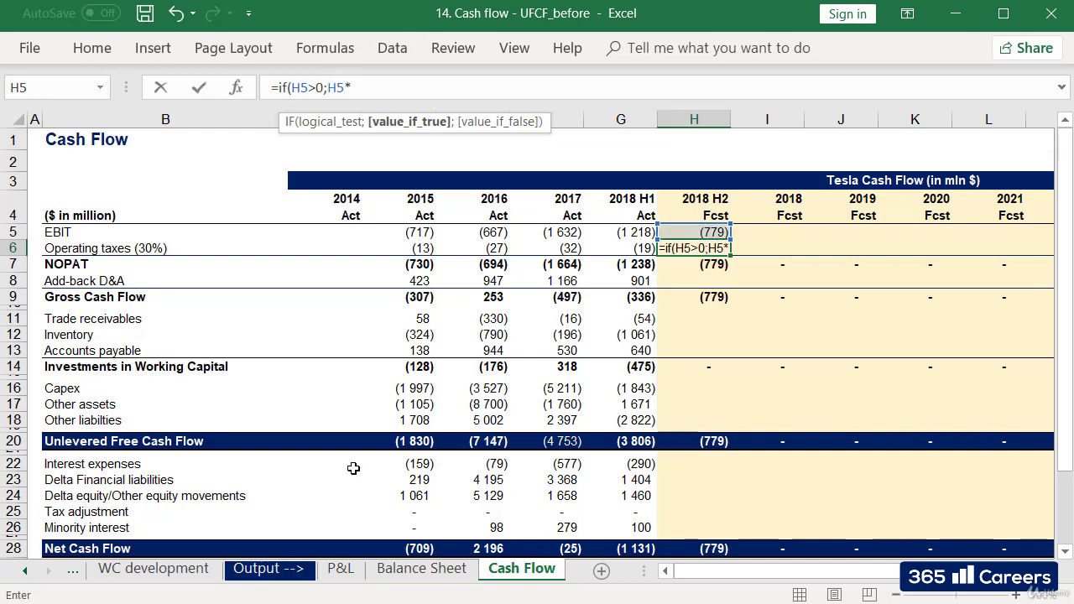
click(25, 571)
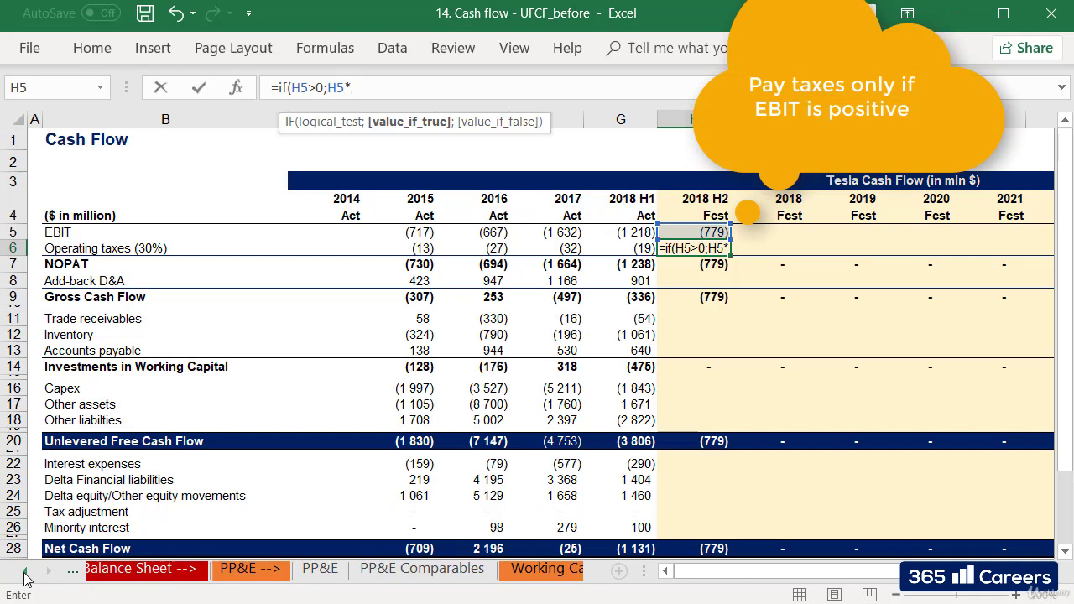
click(24, 571)
click(24, 571)
click(24, 571)
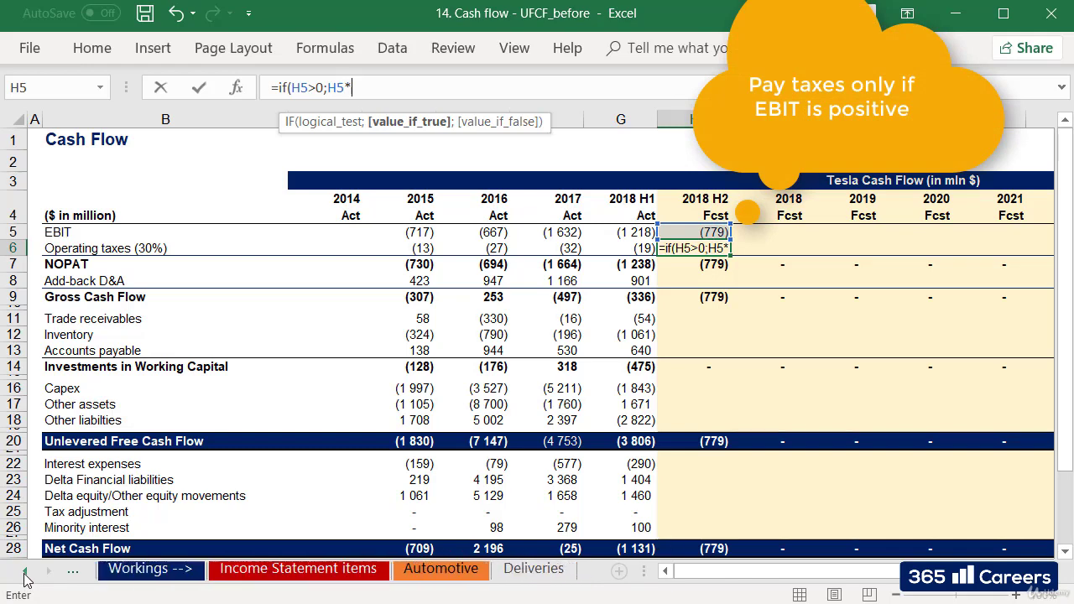
click(24, 571)
click(24, 572)
click(177, 568)
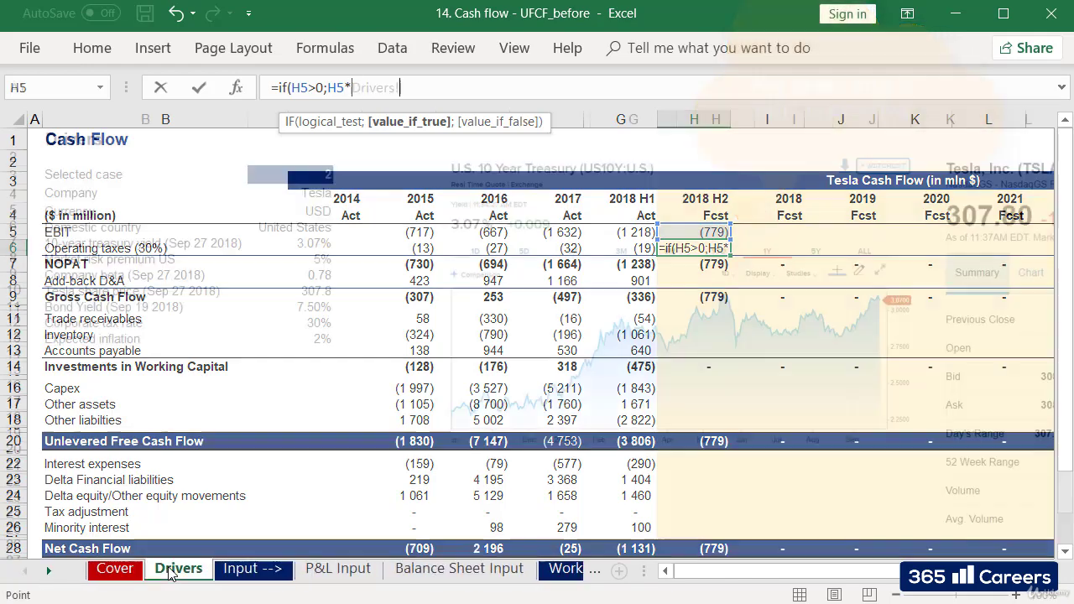
click(299, 323)
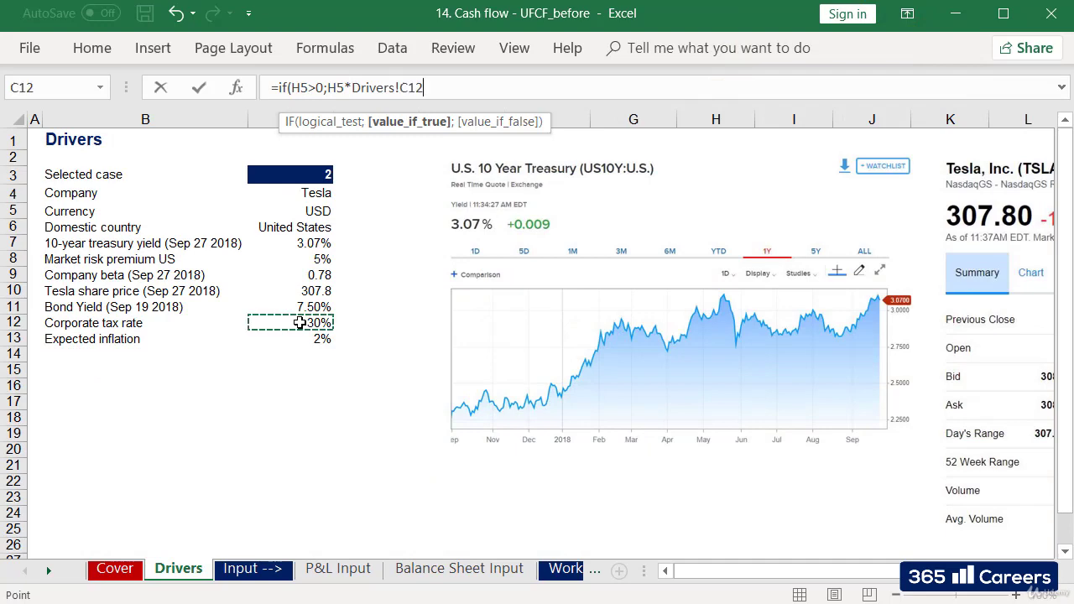
key(F4)
text(;0))
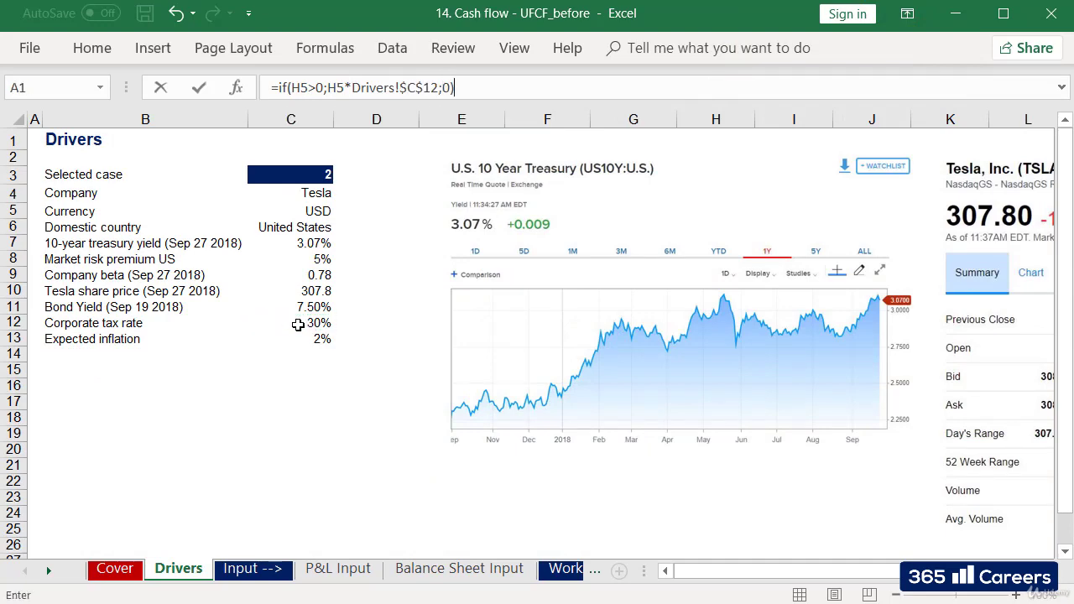
key(Return)
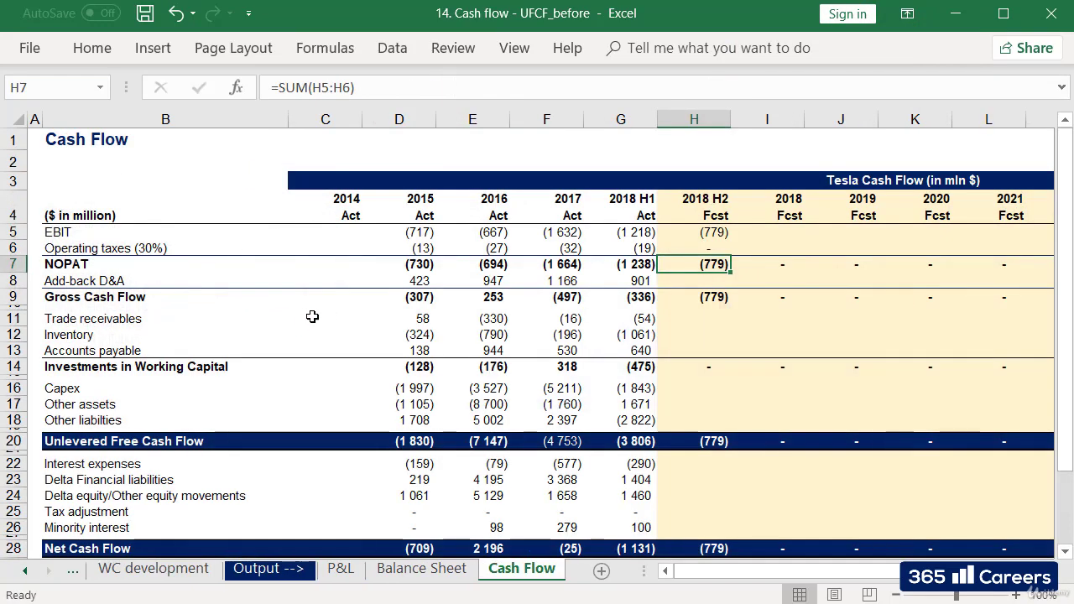
Step: Fill the 2018 H2 Add-back D&A in H8 with the sign-reversed D&A from the PP&E sheet, -'PP&E'!H9
click(702, 280)
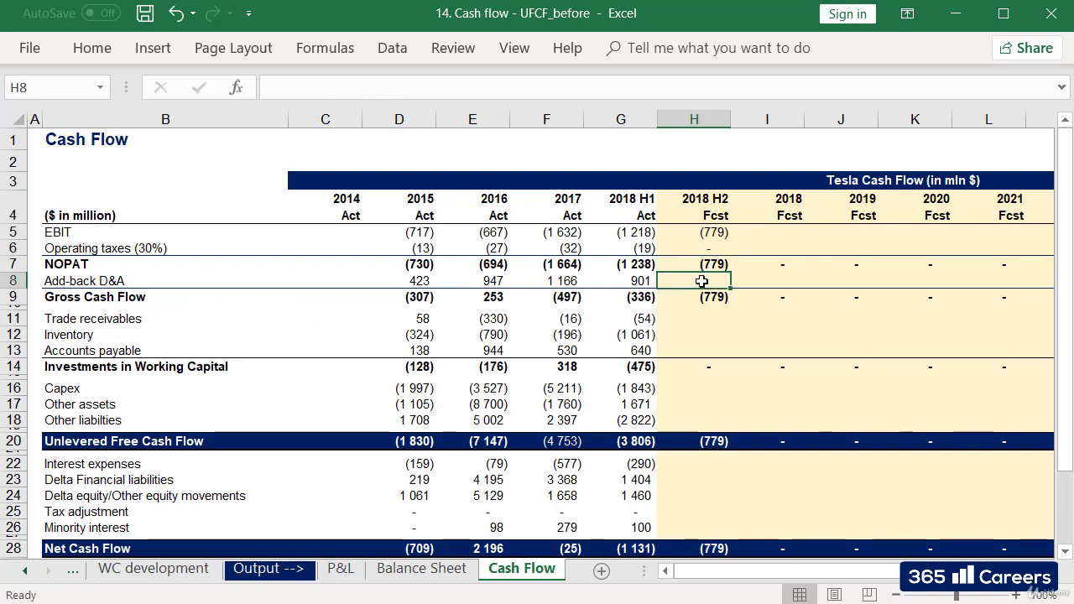
text(-)
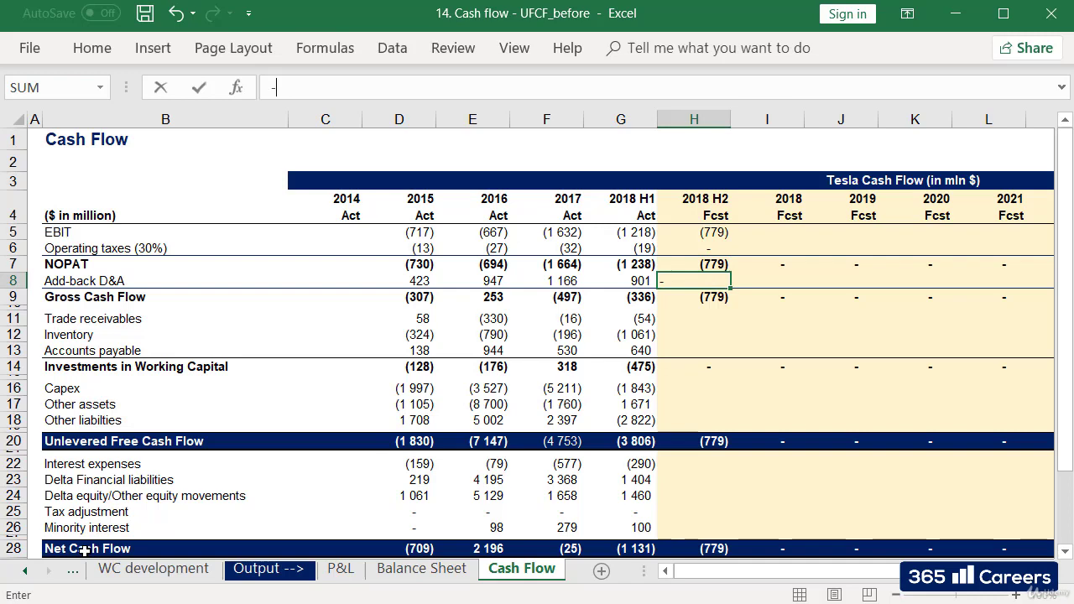
click(26, 571)
click(26, 571)
click(26, 571)
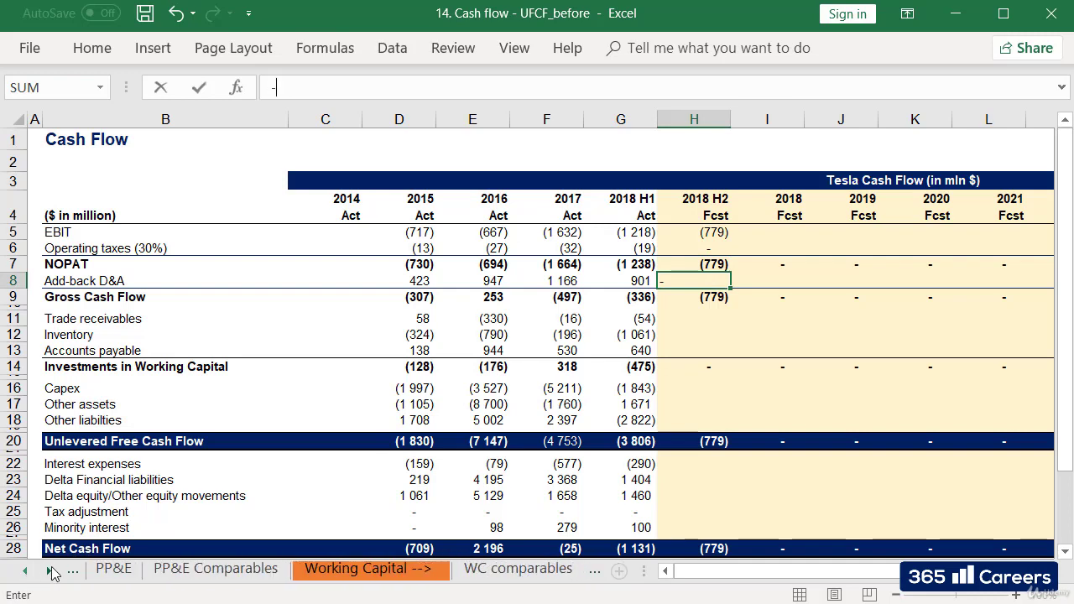
click(113, 568)
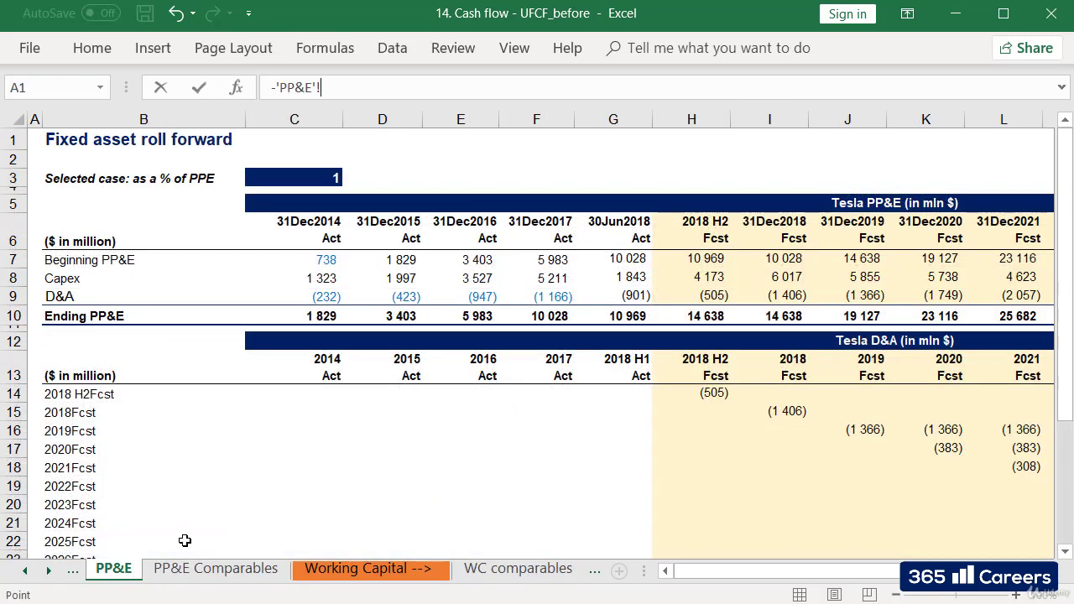
click(712, 295)
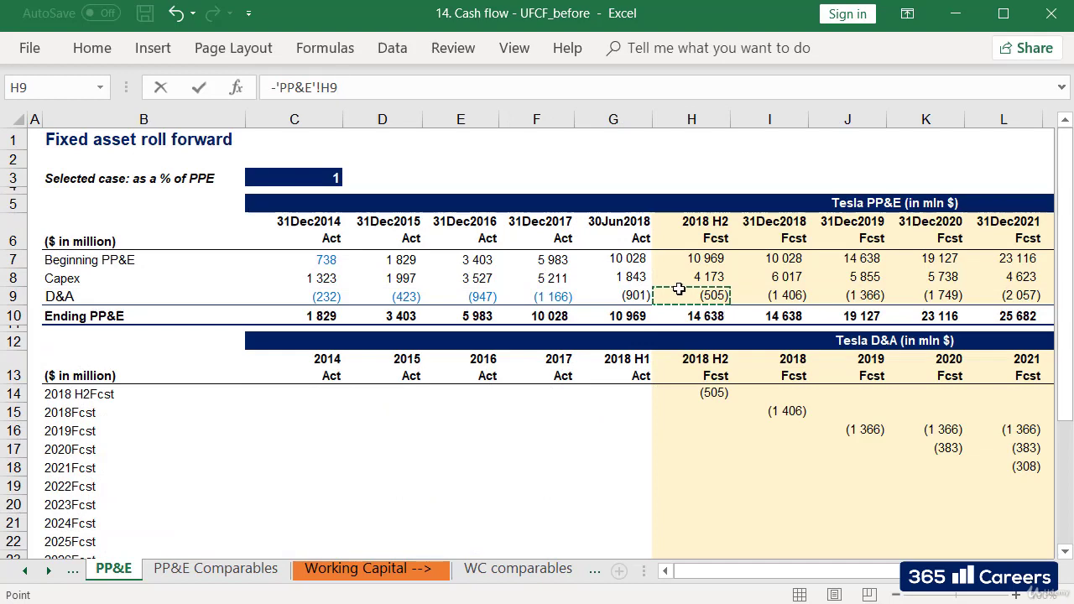
click(274, 89)
click(359, 88)
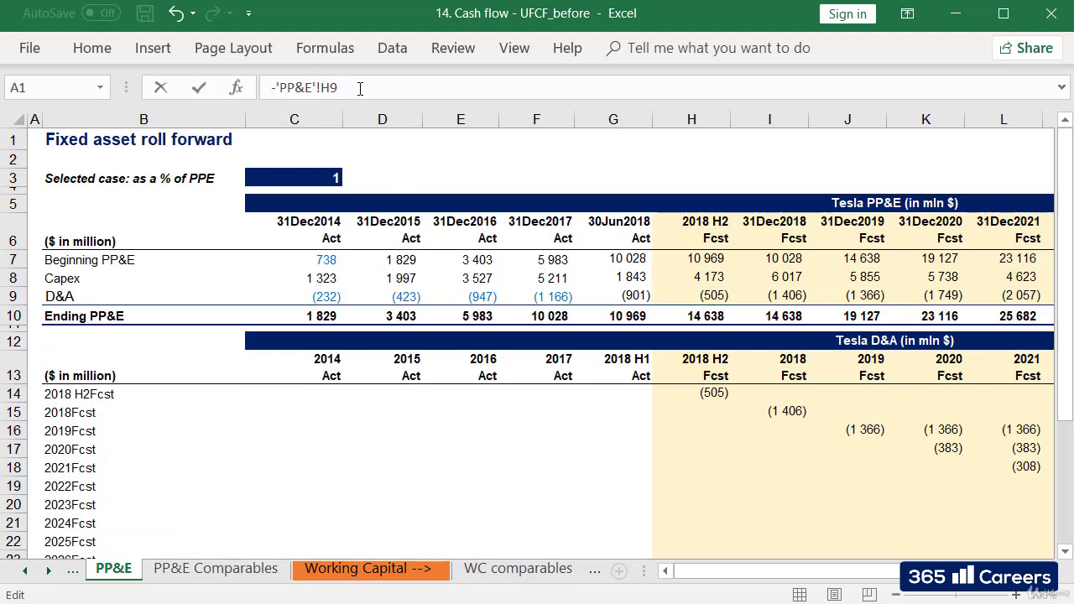
key(Return)
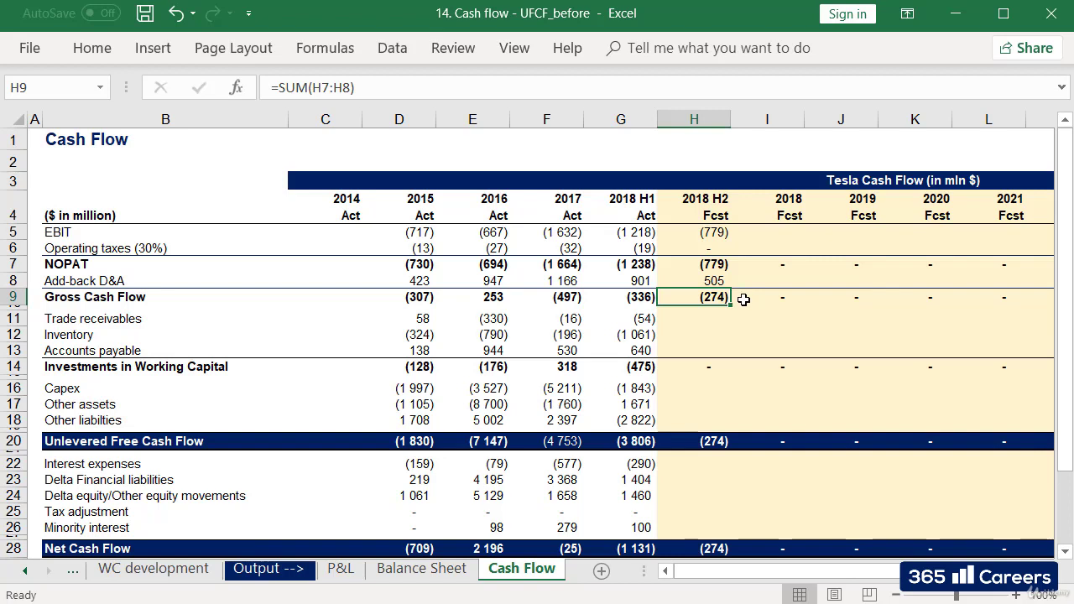
Step: Calculate the 2018 H2 trade receivables cash flow in H11 as =-('Balance Sheet'!I7-'Balance Sheet'!G7)
click(719, 316)
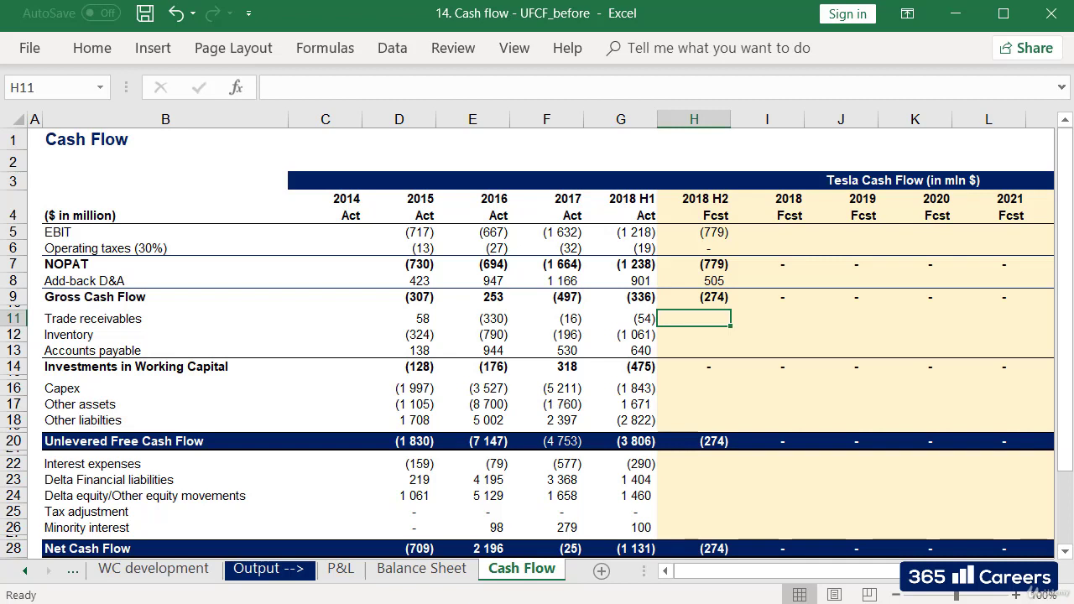
text(=-()
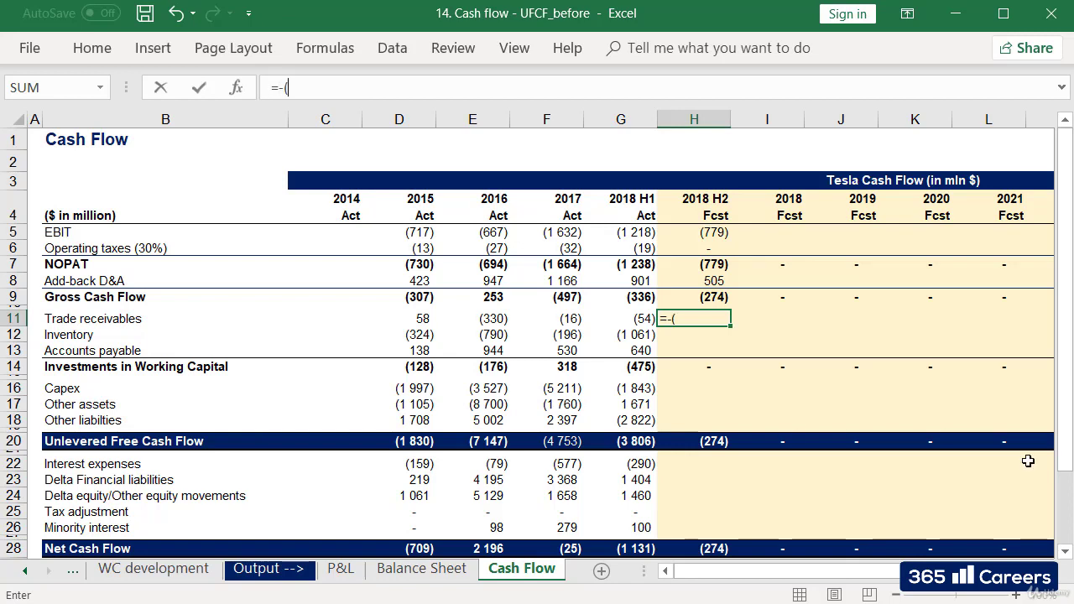
click(457, 574)
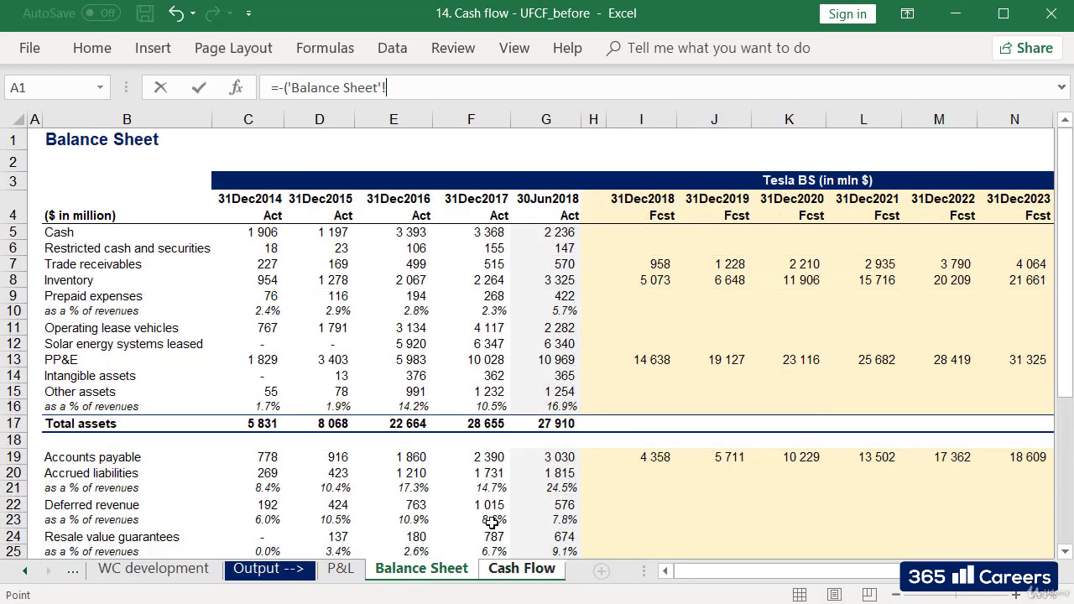
click(656, 265)
text(-)
click(564, 265)
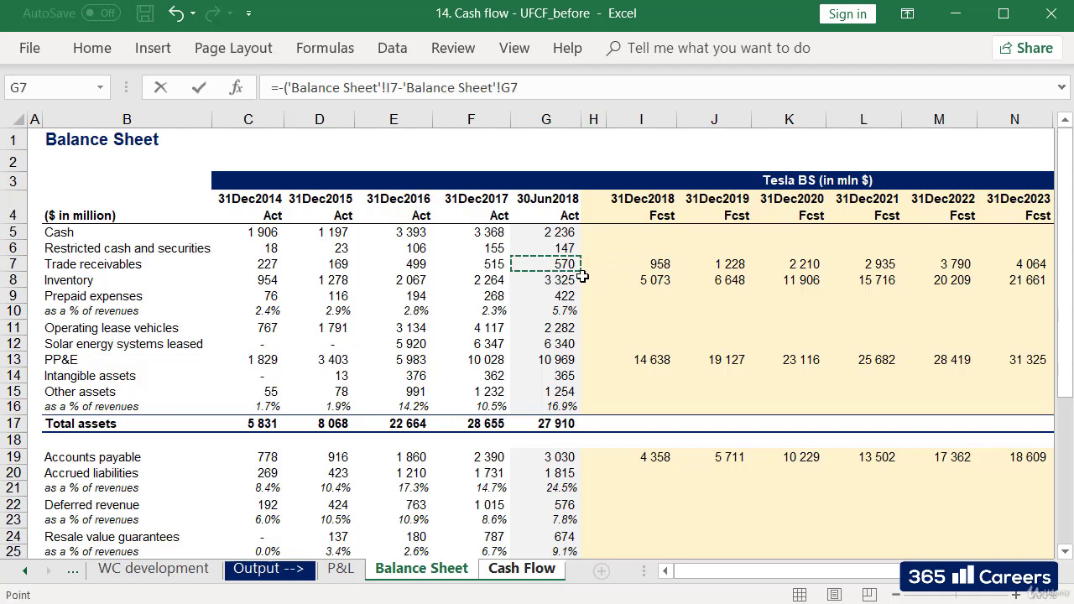
text())
key(Return)
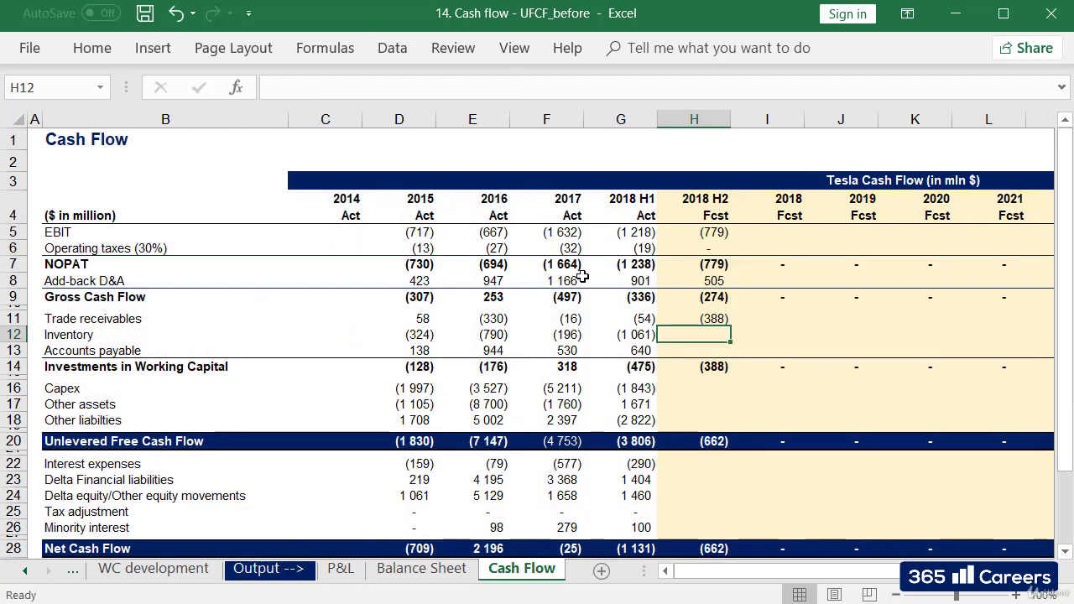
Step: Copy the 2018 H2 trade receivables formula from H11 down to Inventory in H12
key(Up)
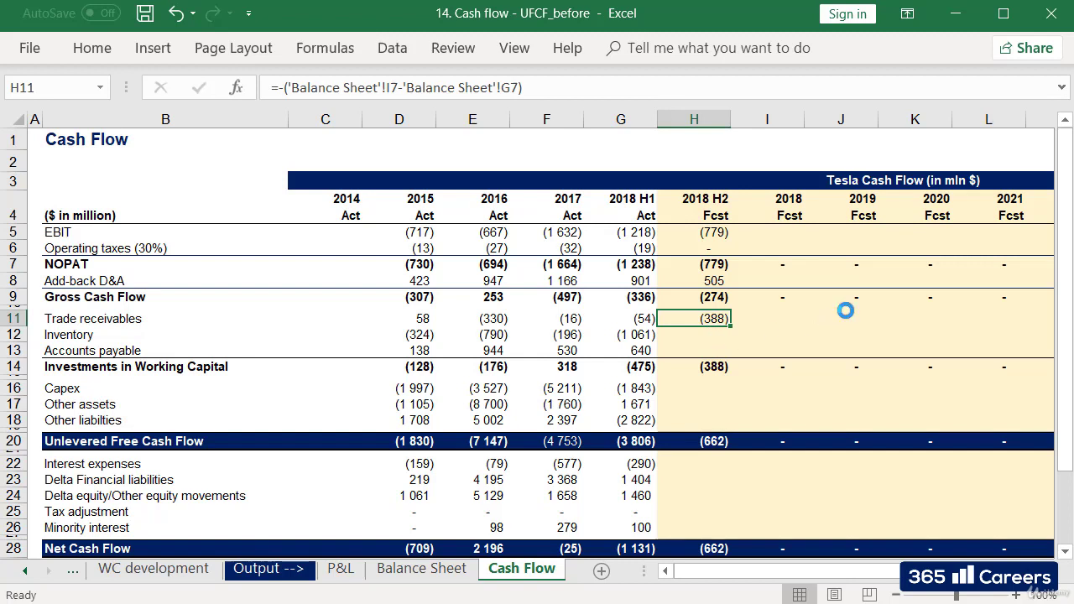
key(ctrl+c)
click(701, 338)
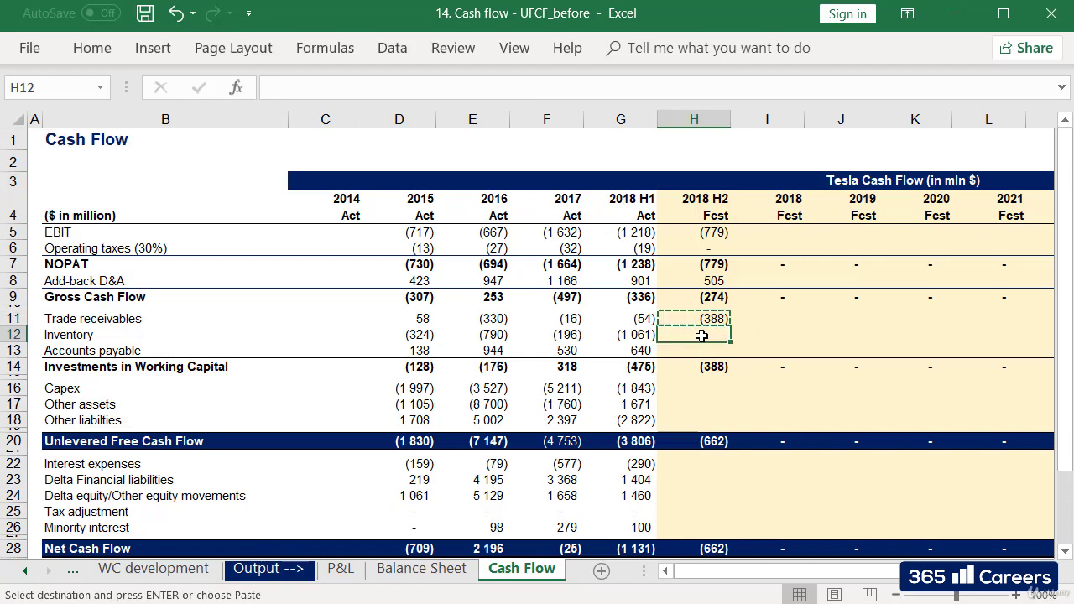
click(451, 571)
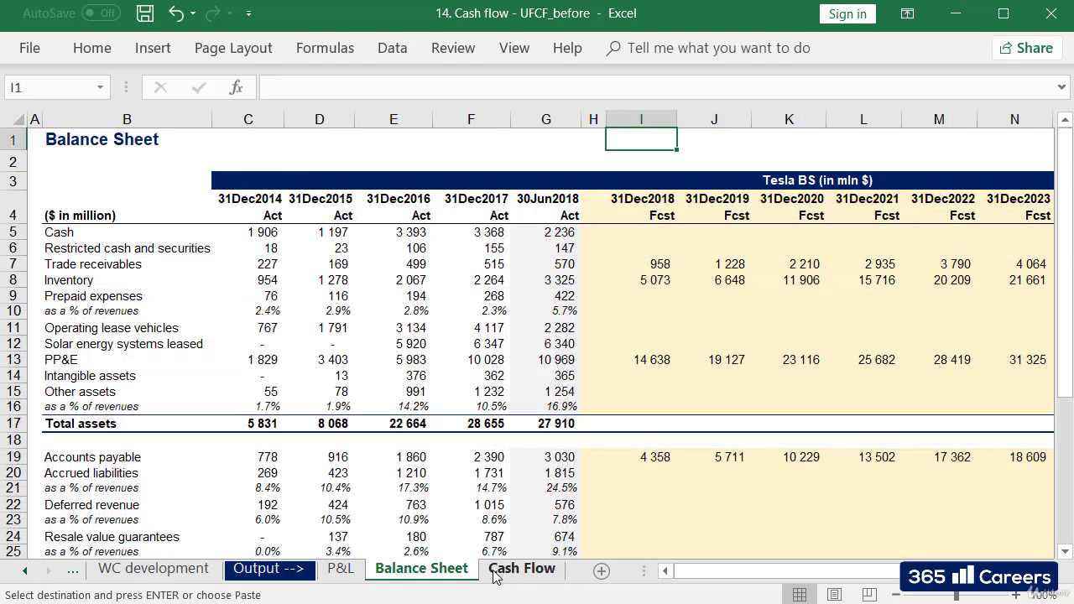
click(503, 571)
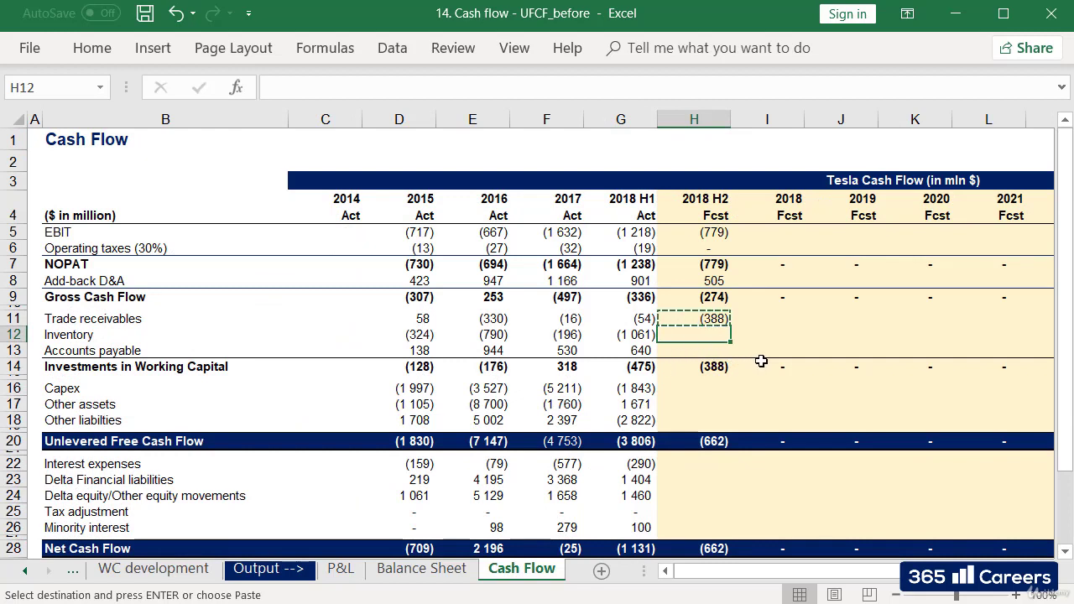
key(ctrl+v)
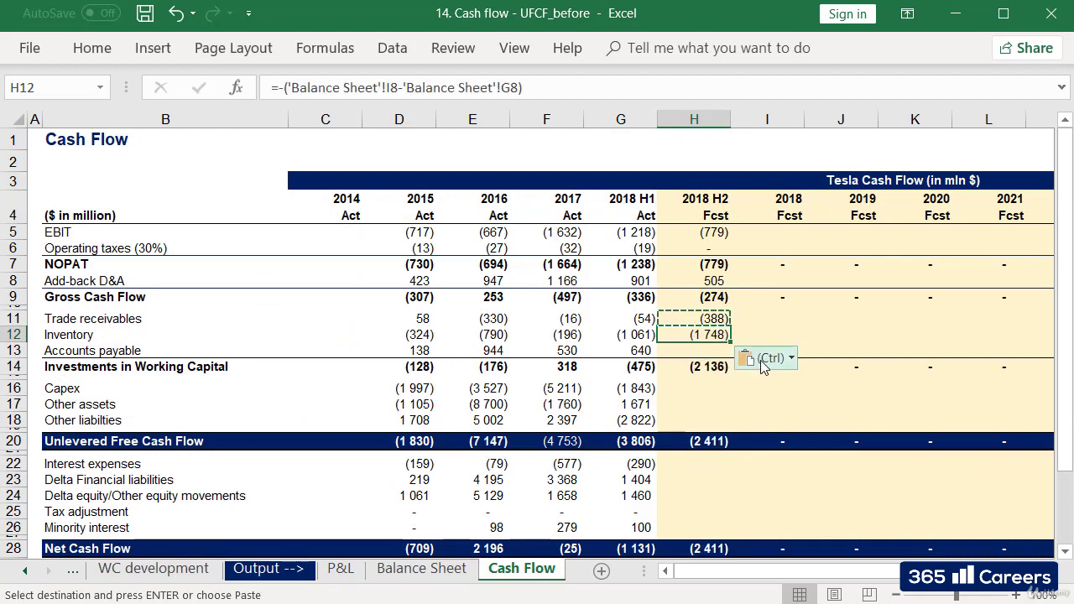
key(Escape)
Step: Calculate the 2018 H2 accounts payable cash flow in H13 as ='Balance Sheet'!I19-'Balance Sheet'!G19, and check the Investments in Working Capital sum in H14
click(719, 352)
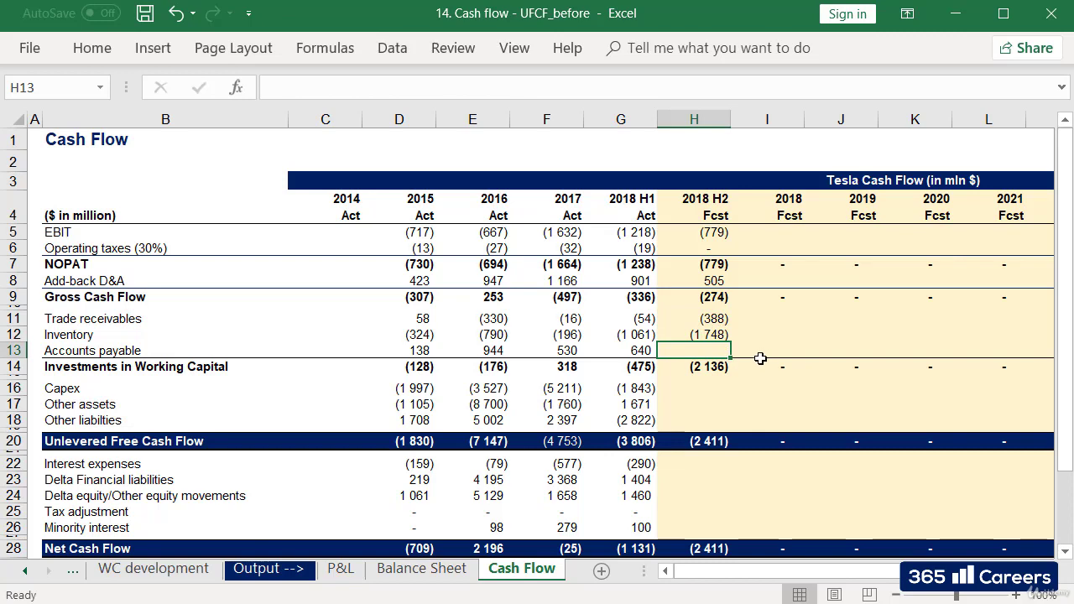
text(=)
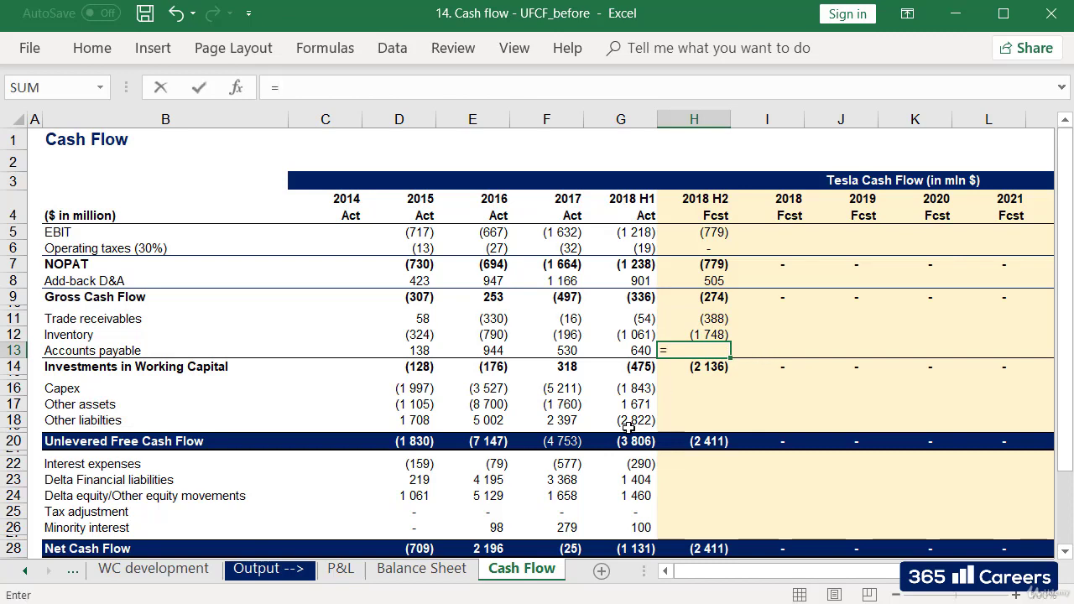
click(460, 571)
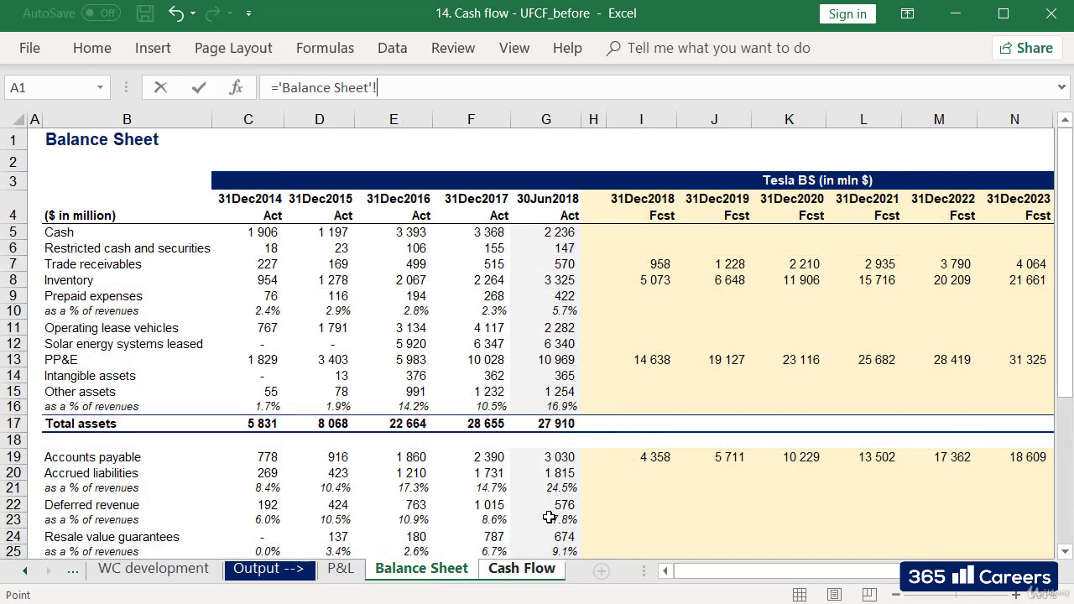
click(672, 456)
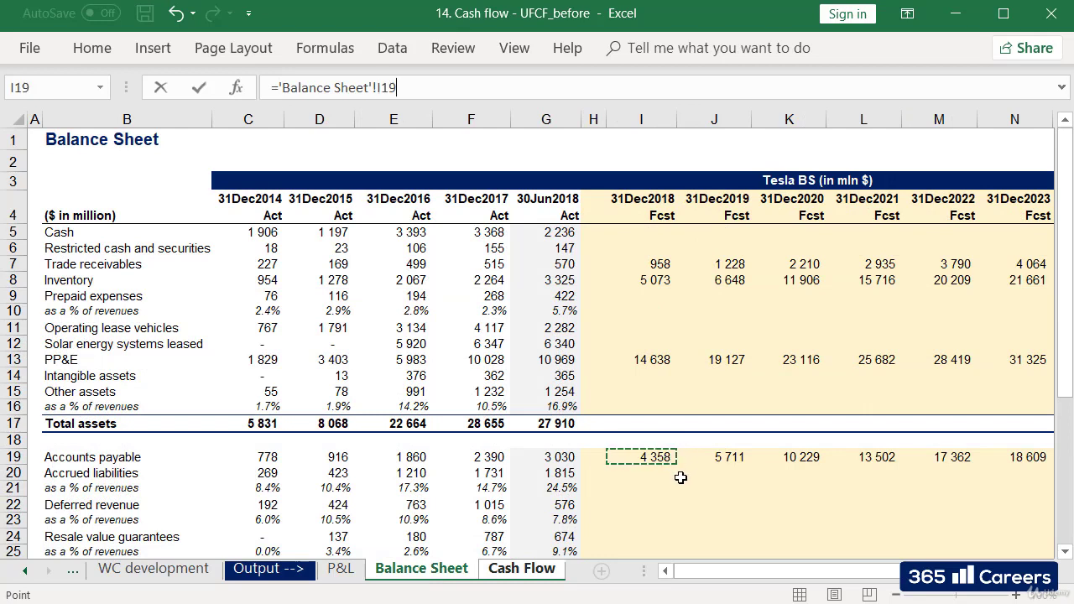
text(-)
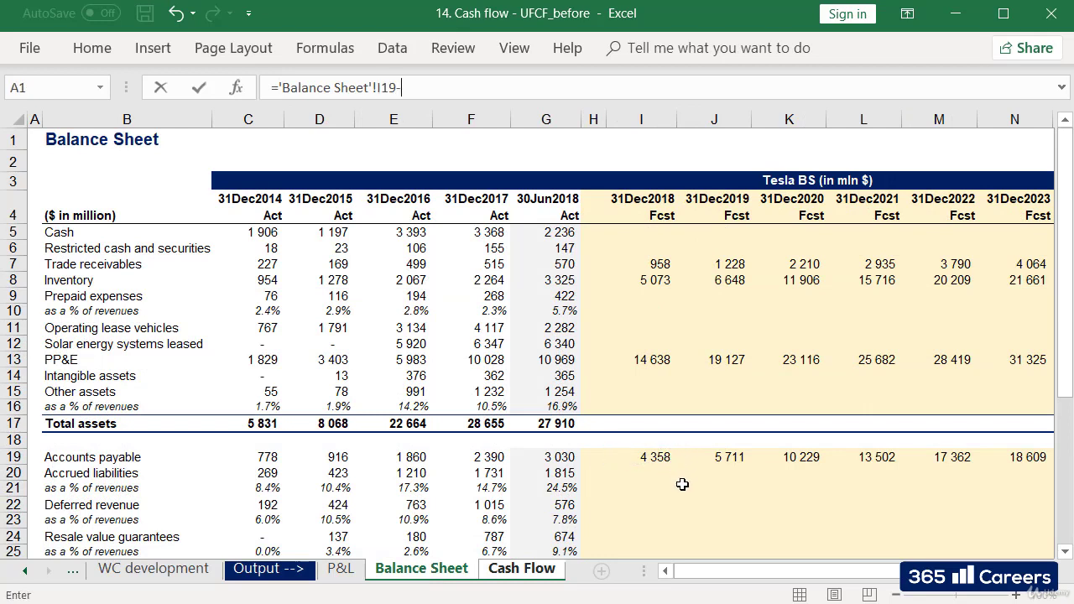
click(556, 458)
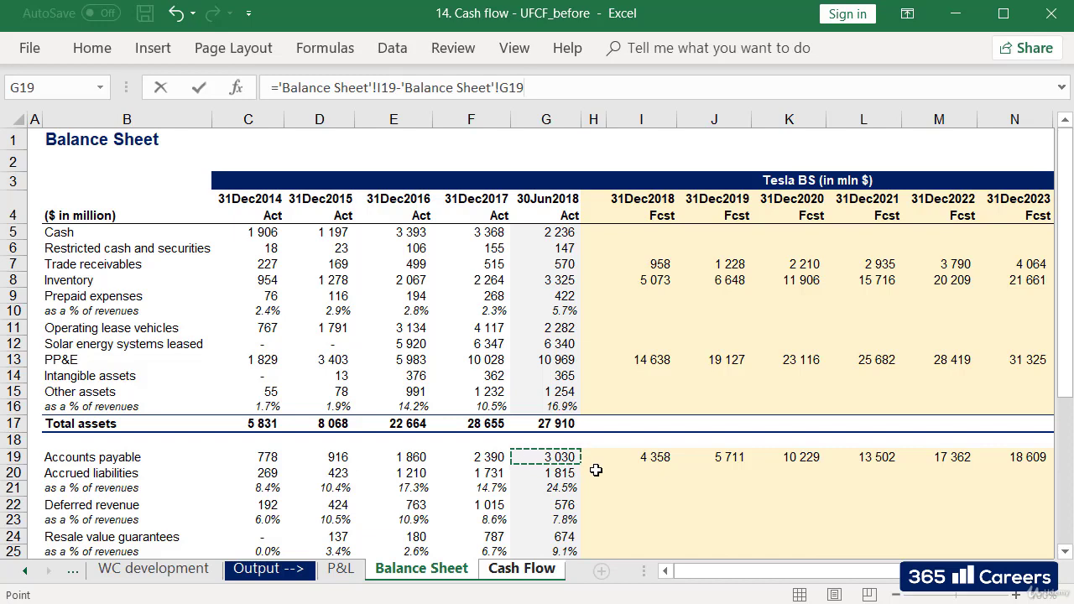
key(Return)
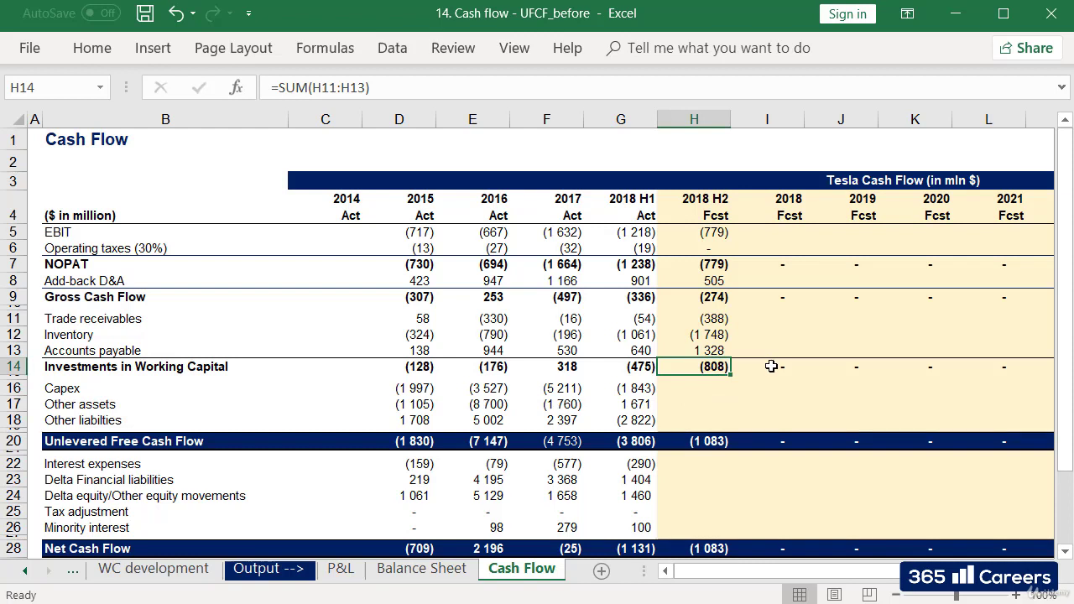
click(711, 351)
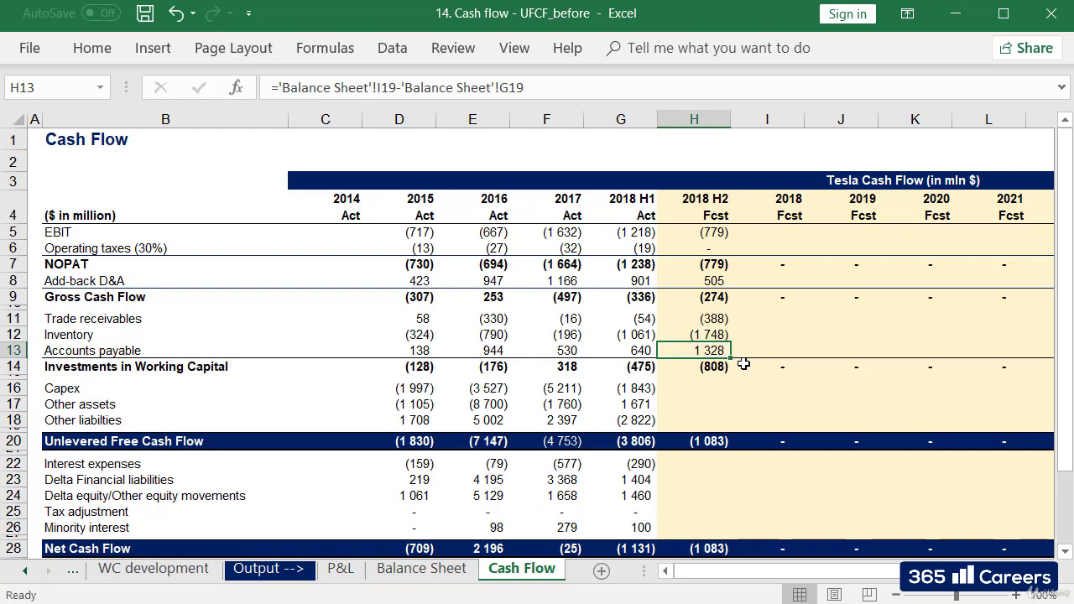
click(713, 365)
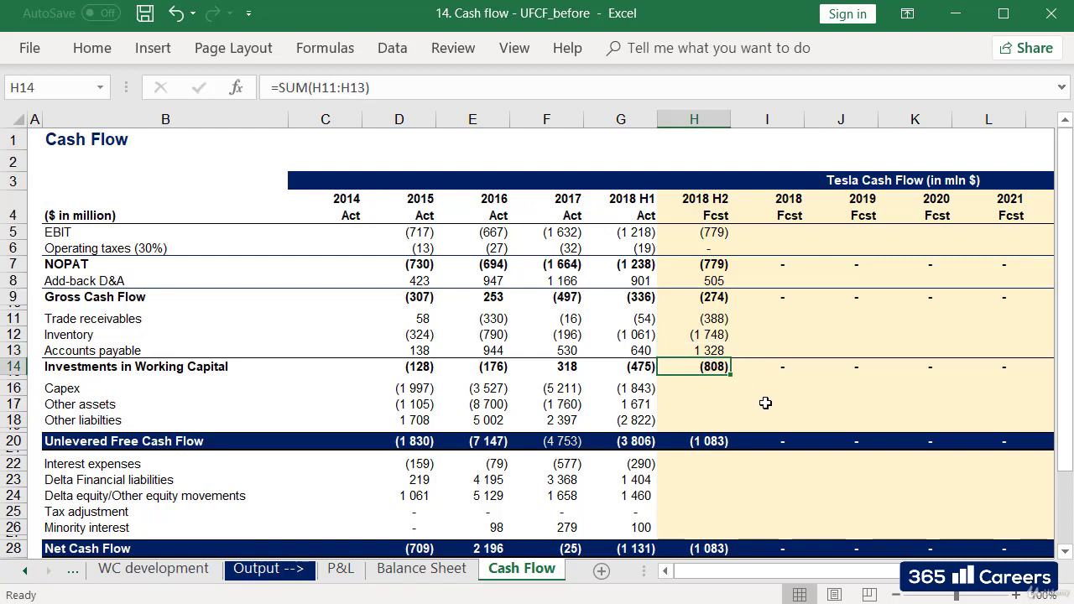
key(F2)
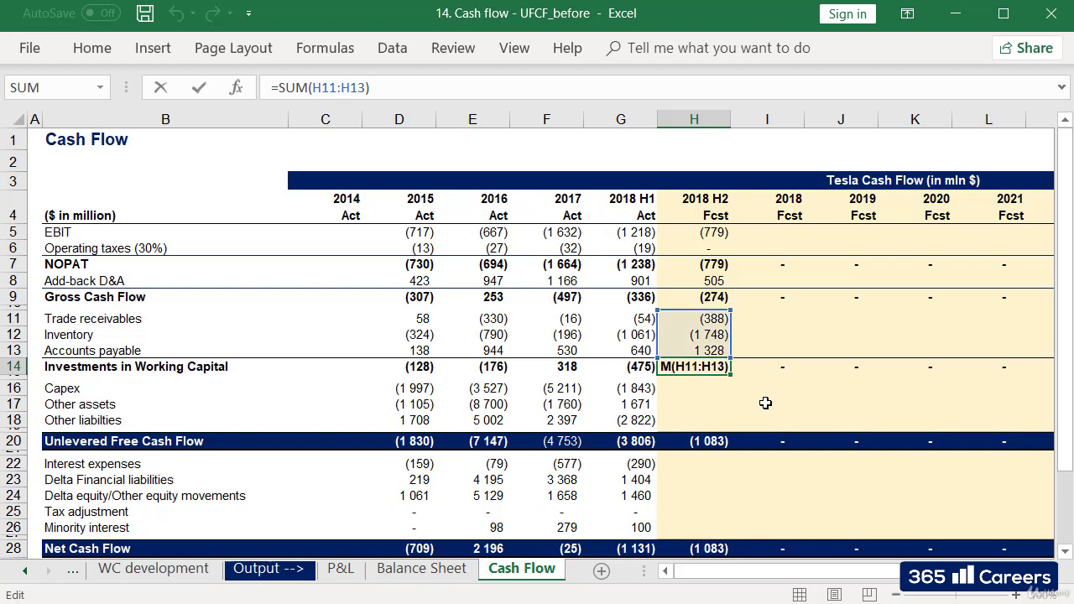
key(Escape)
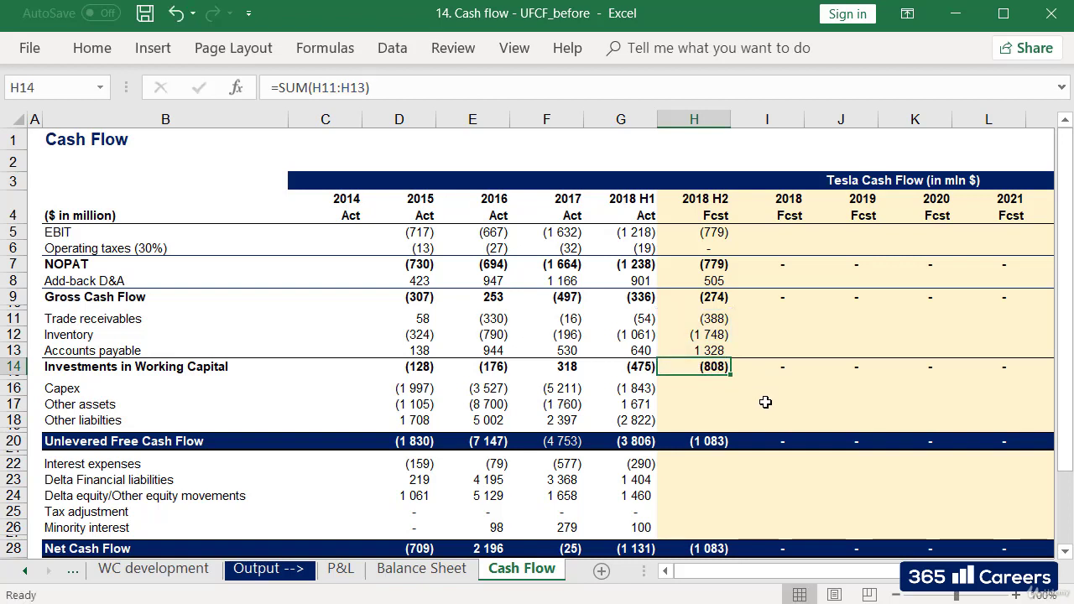
Step: Link the 2018 H2 Capex in H16 to the PP&E sheet's 2018 H2 Capex, ='PP&E'!H8
click(712, 389)
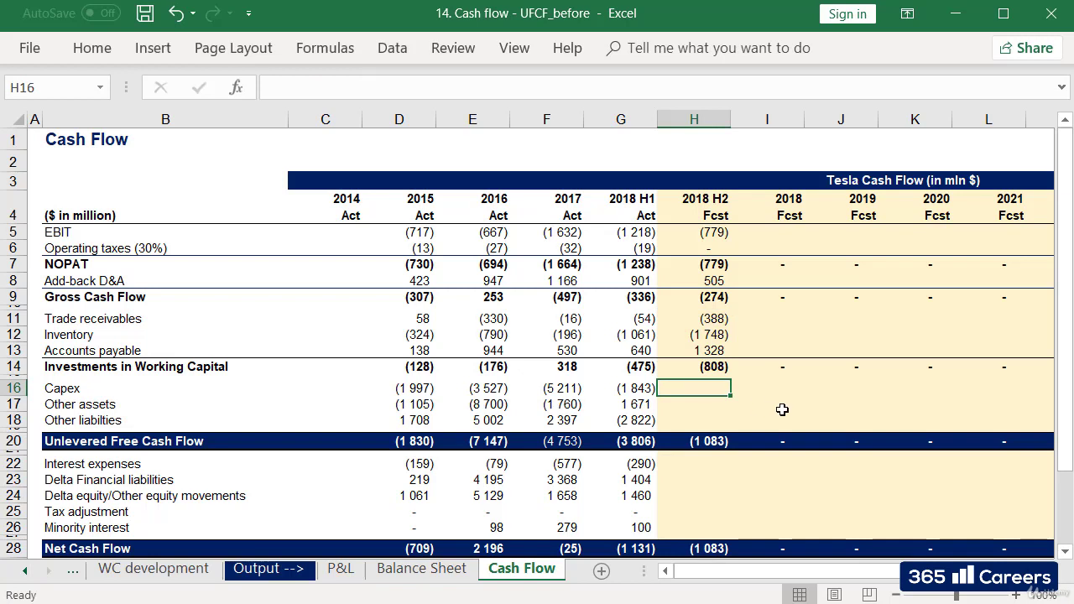
text(=)
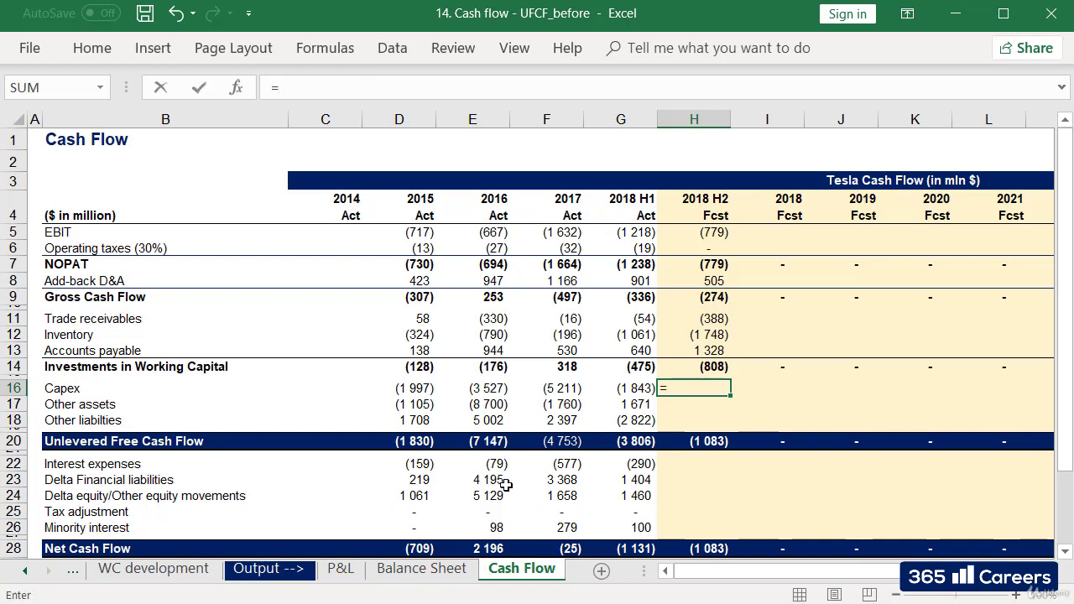
click(26, 570)
click(25, 571)
click(25, 571)
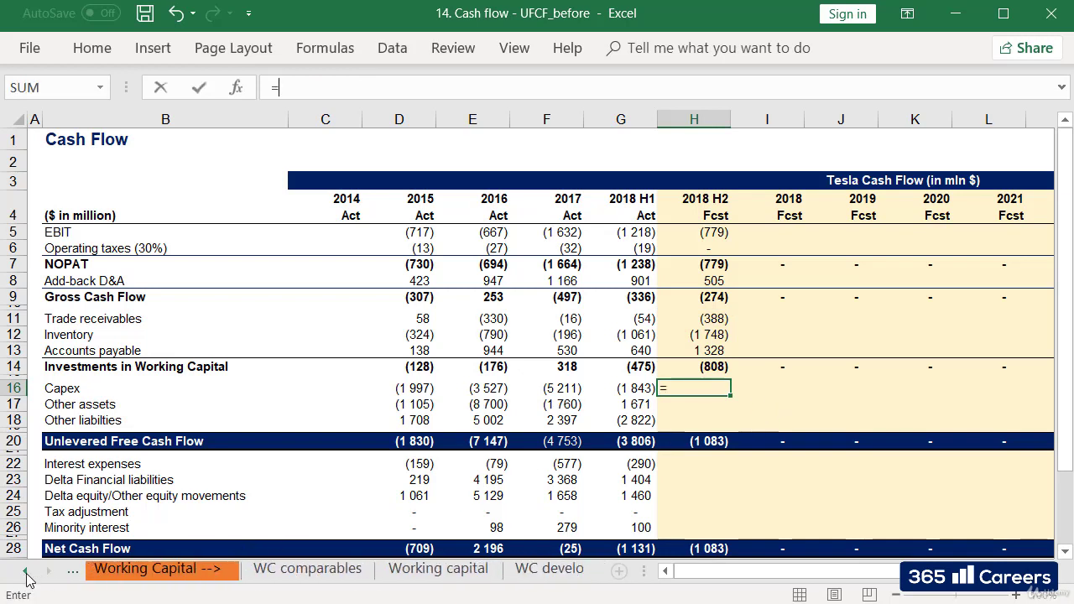
click(26, 570)
click(25, 571)
click(113, 569)
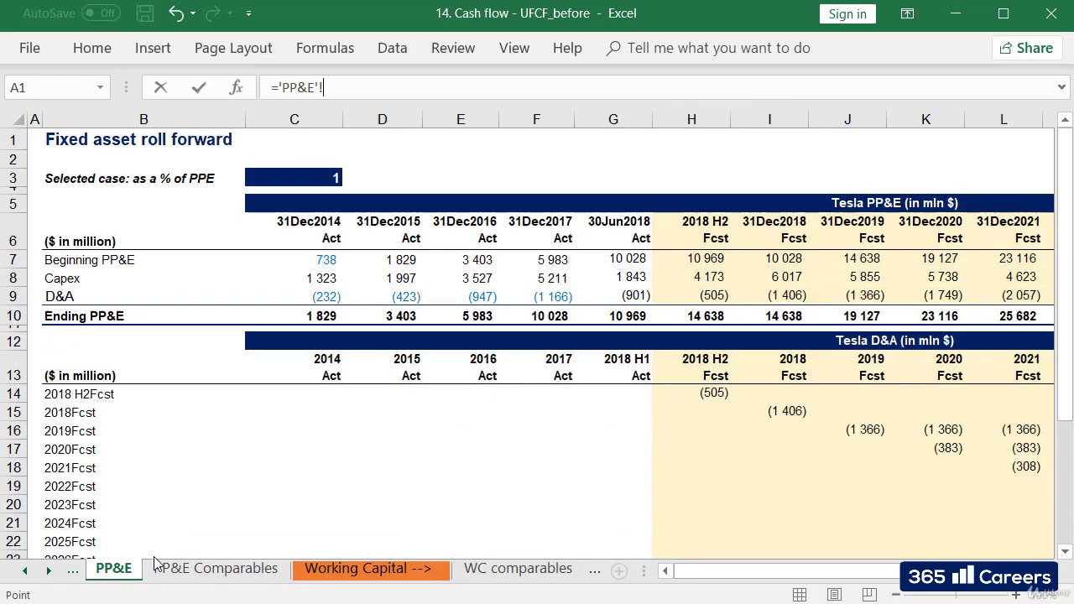
click(708, 278)
key(Return)
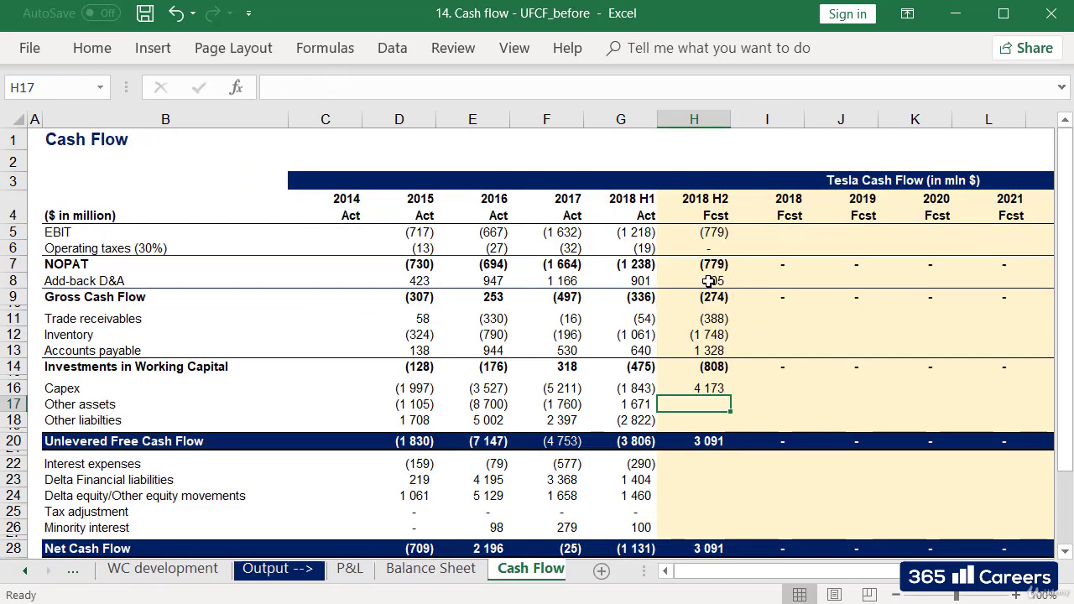
Step: Reverse the sign of the 2018 H2 Capex link so that H16 reads =-'PP&E'!H8
click(279, 87)
text(-)
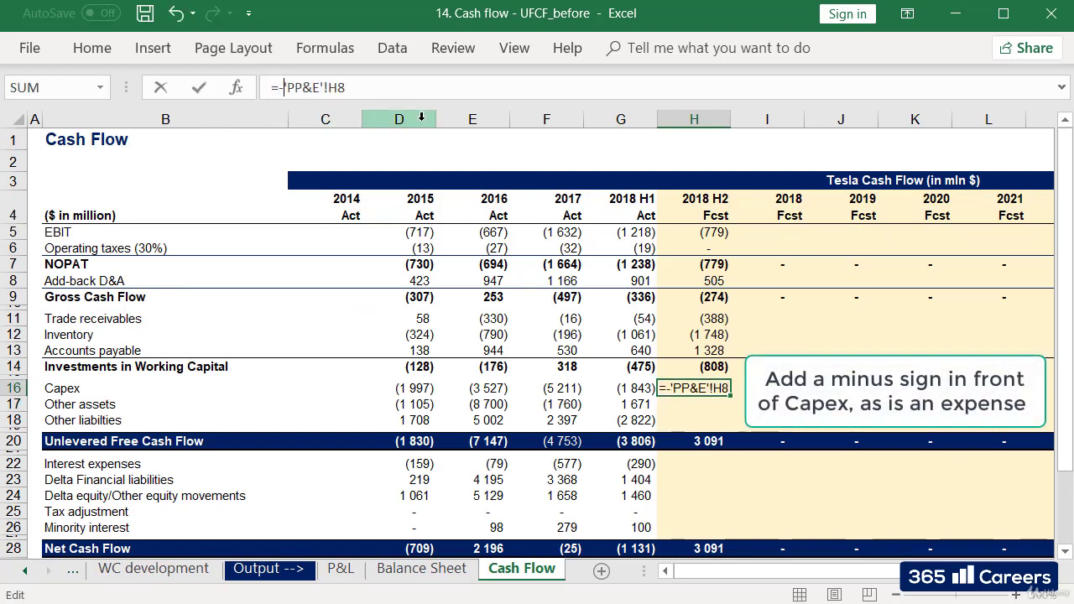
key(Return)
key(Up)
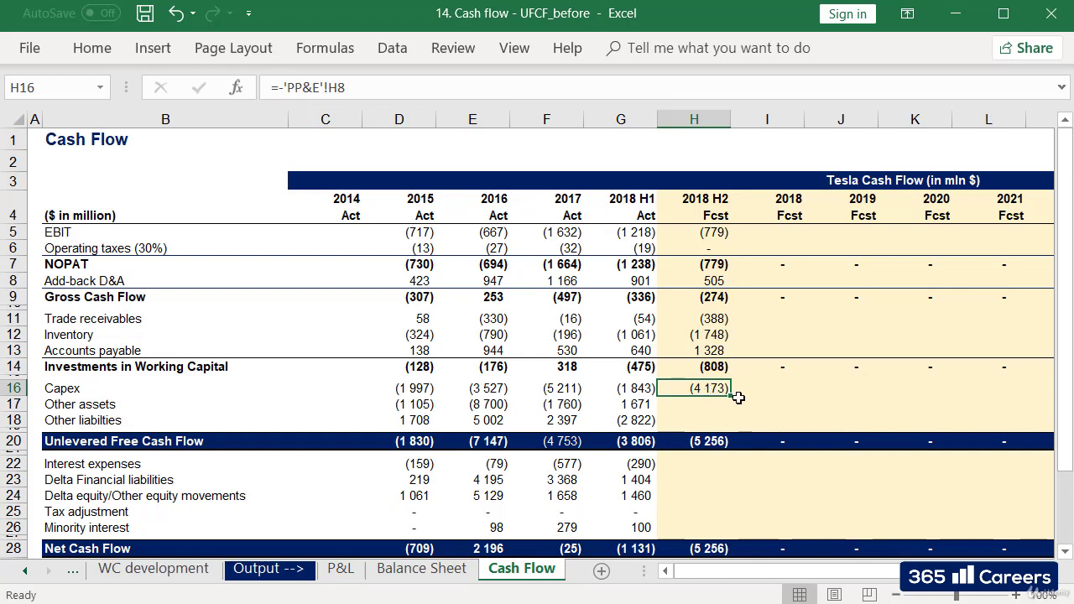
Step: Check the Balance Sheet for forecast items feeding 2018 H2 Other assets and Other liabilities, and return to Unlevered Free Cash Flow on the Cash Flow sheet
drag(703, 406, 703, 414)
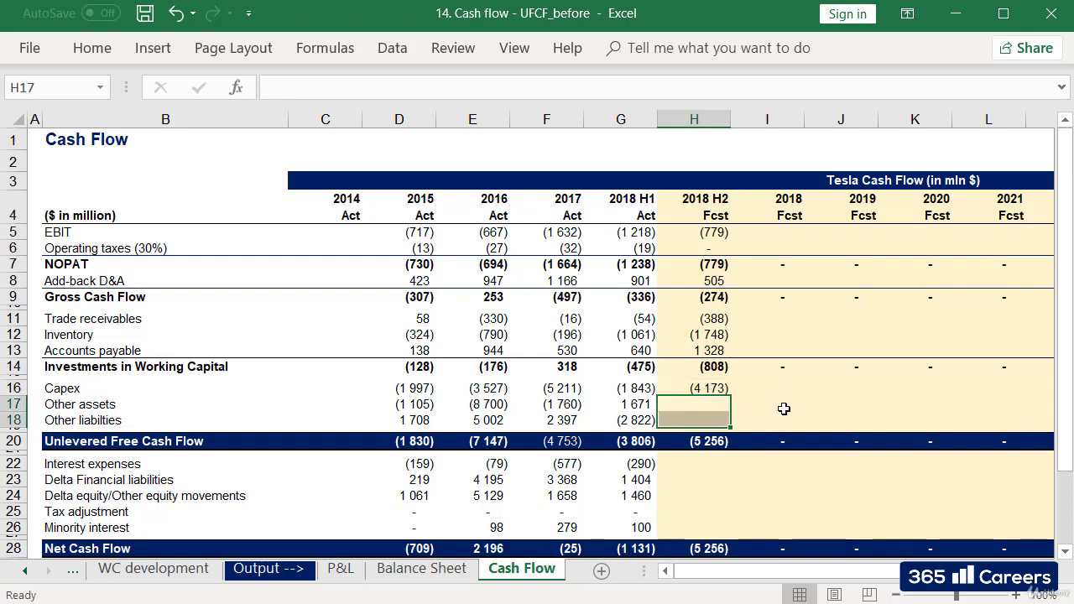
click(467, 569)
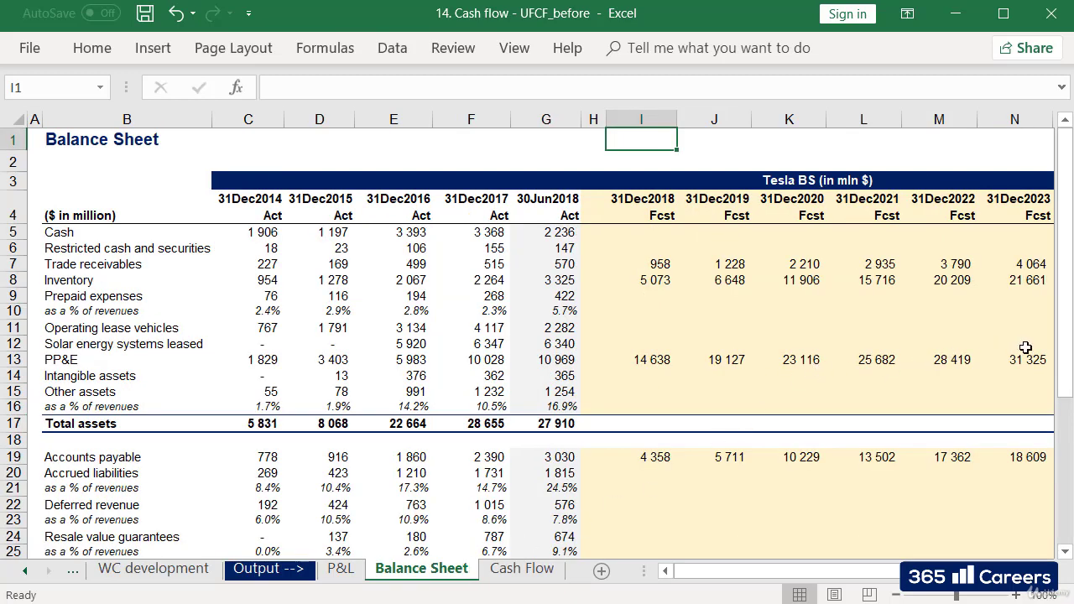
mouse_move(1065, 374)
mouse_down()
mouse_move(1067, 448)
mouse_move(1067, 376)
mouse_up()
click(541, 570)
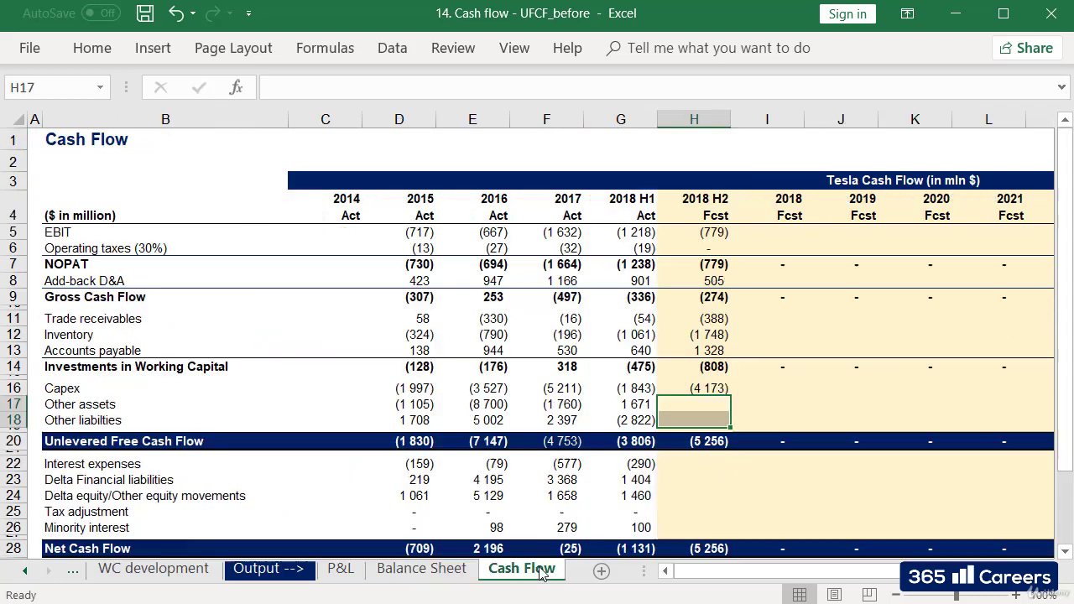
click(215, 441)
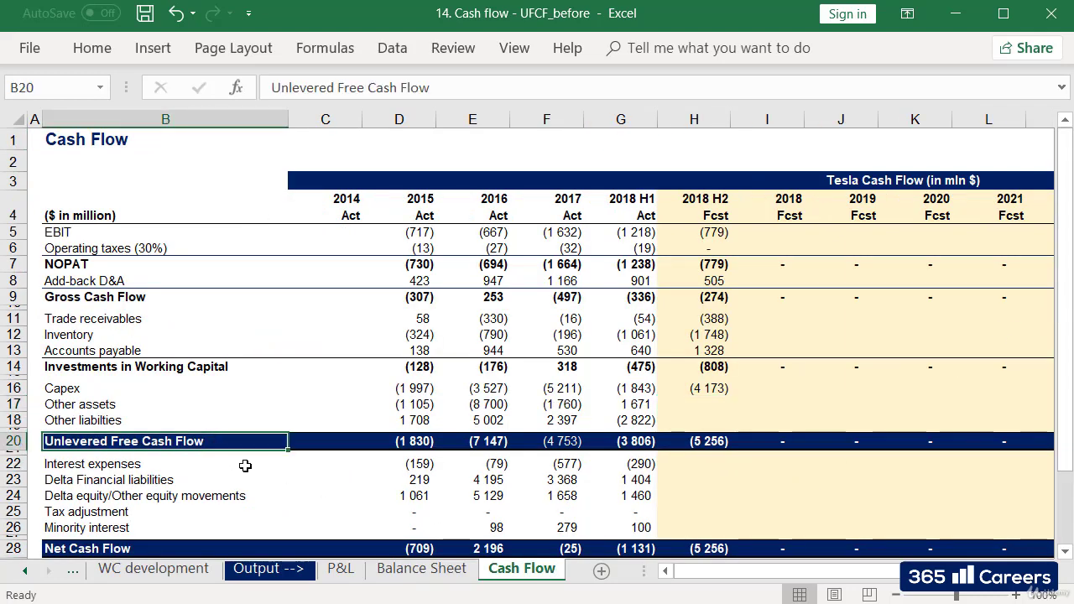